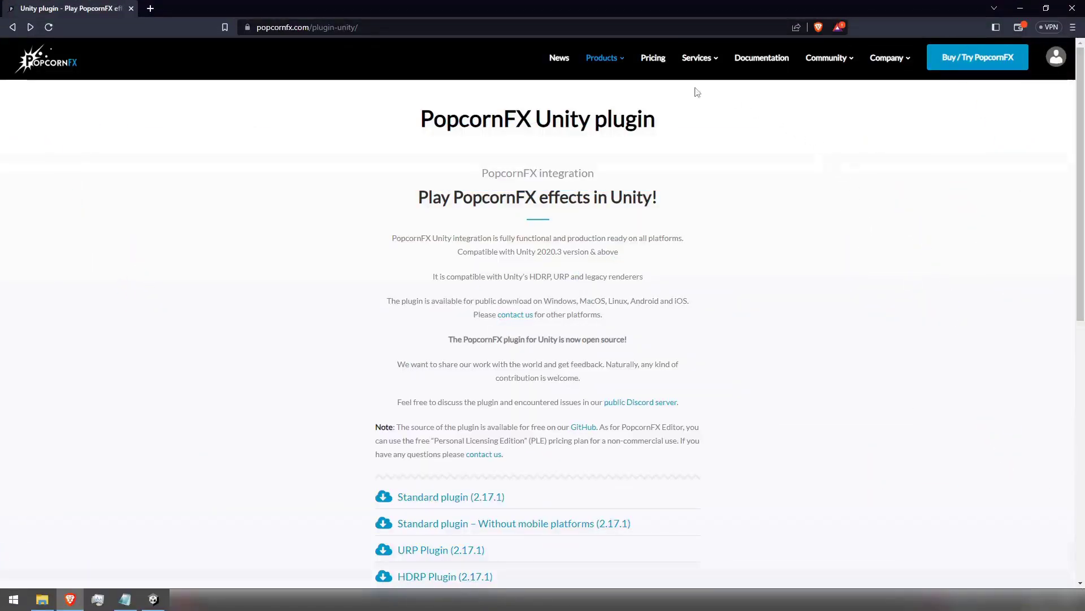
Follow the plugin page's GitHub link and open the PopcornFX UnityPopcornFXPlugin repository
scroll(315, 158, down, 3)
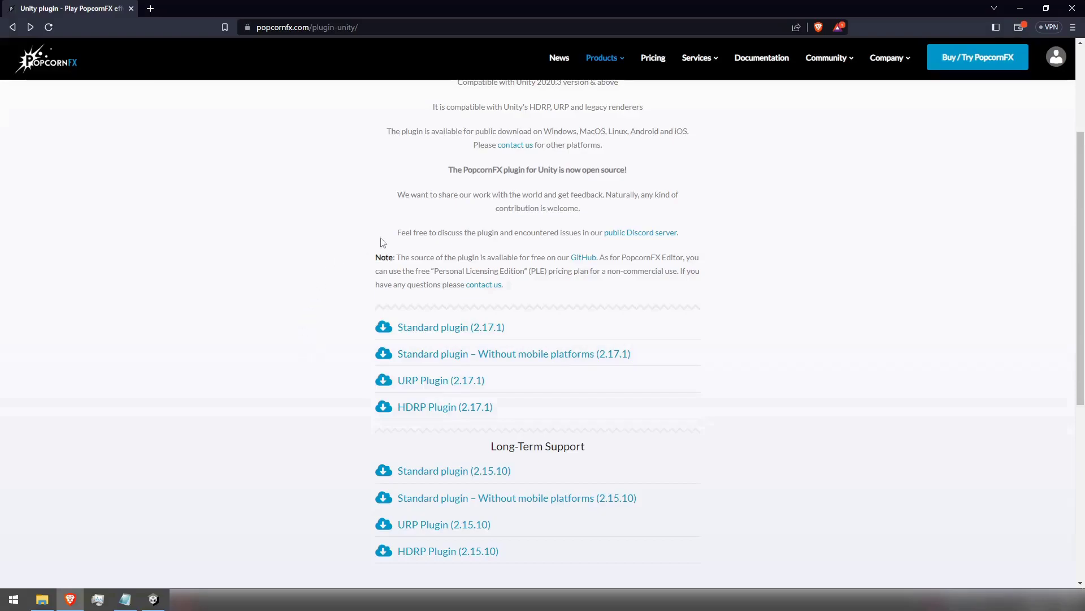
click(581, 257)
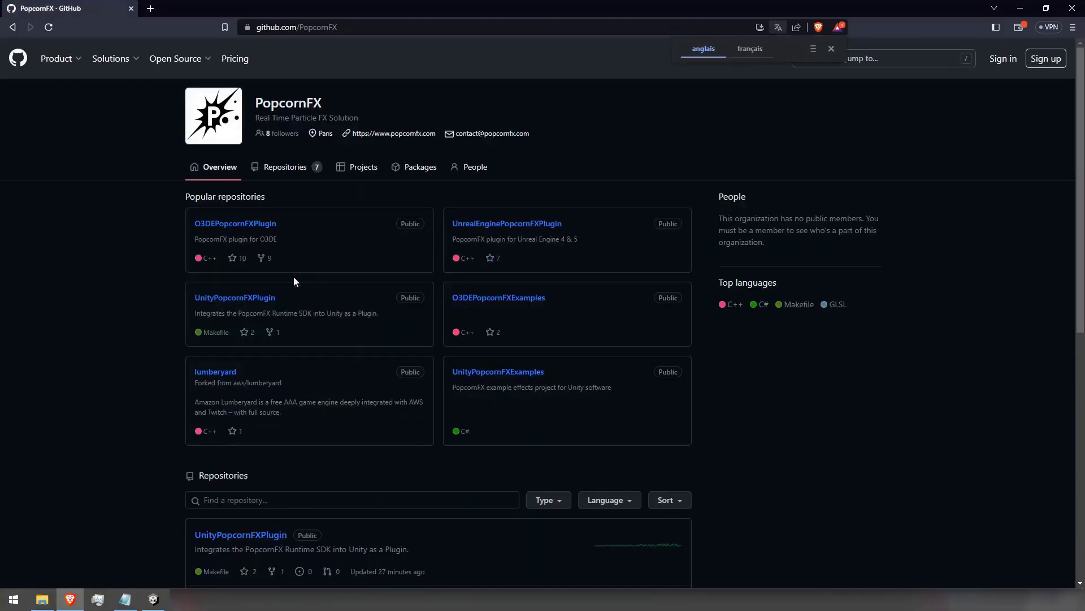
click(262, 299)
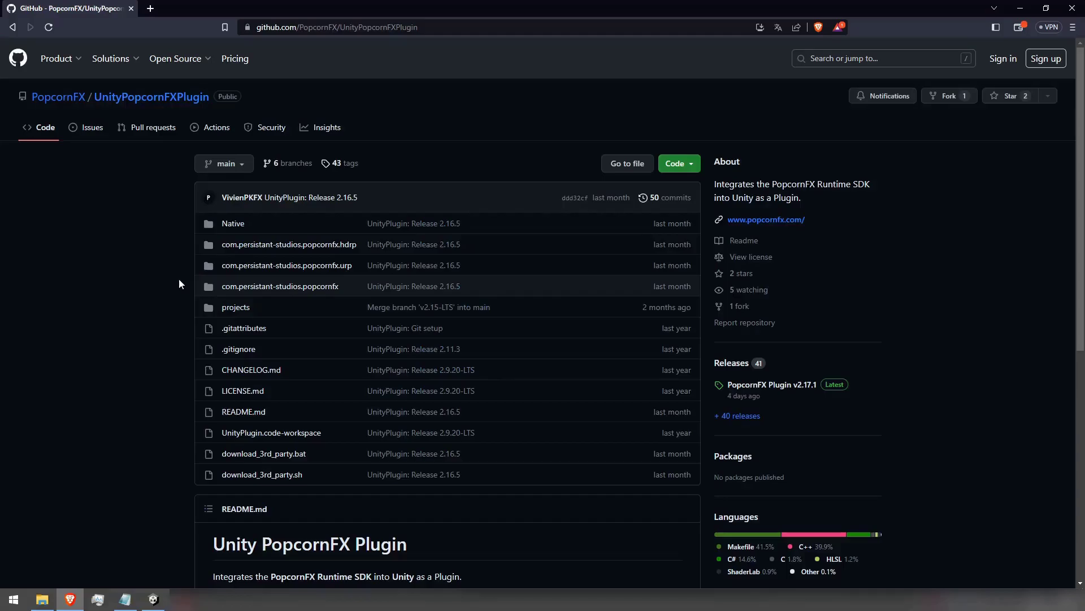
Open Unity's Package Manager from the Window menu and show its add-package options
click(153, 600)
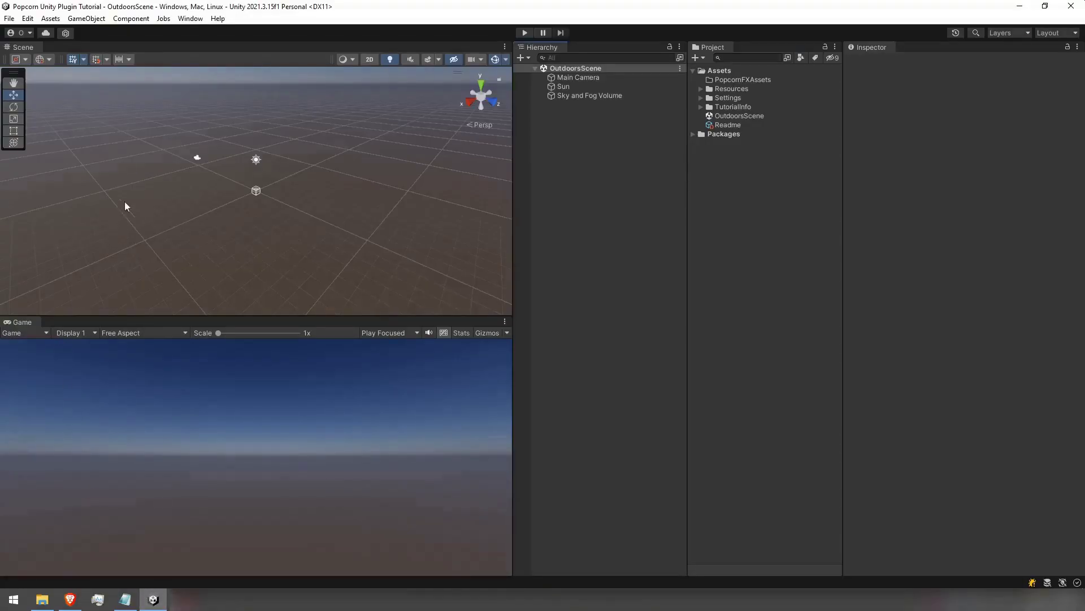
click(190, 19)
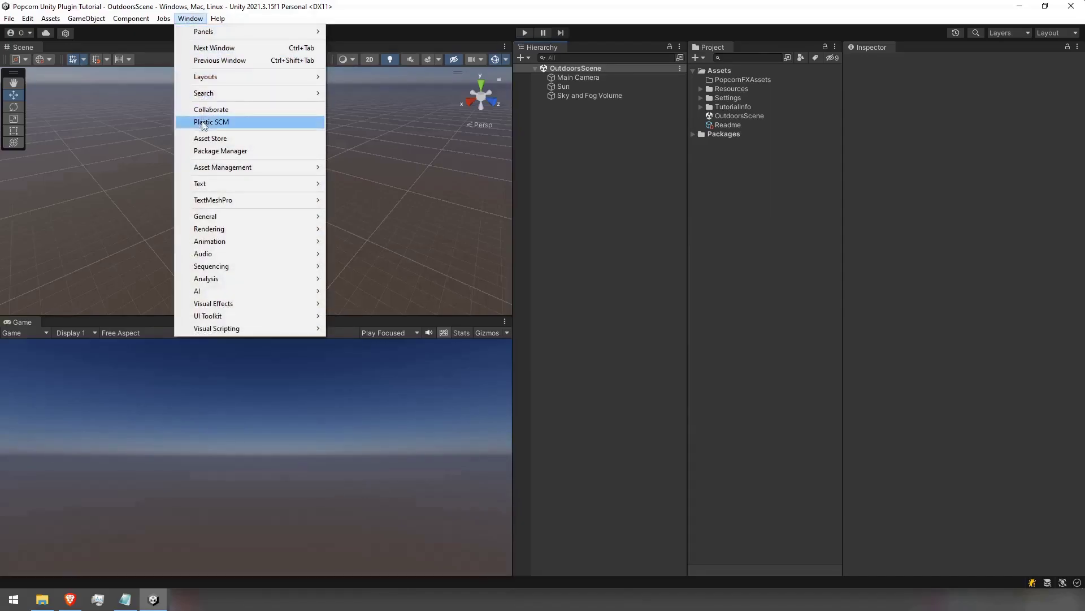
click(210, 151)
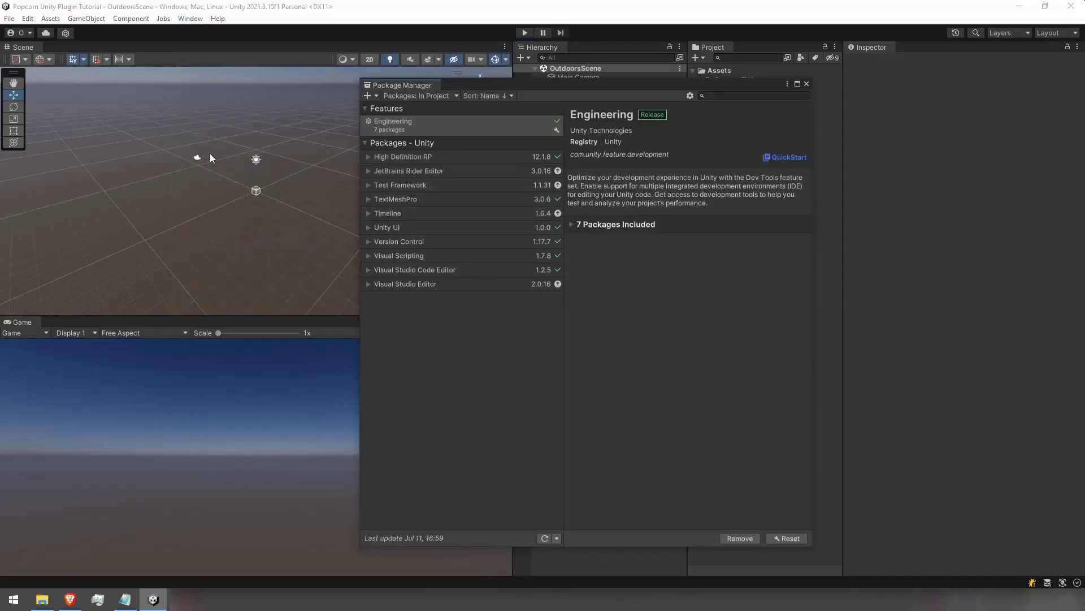
click(367, 97)
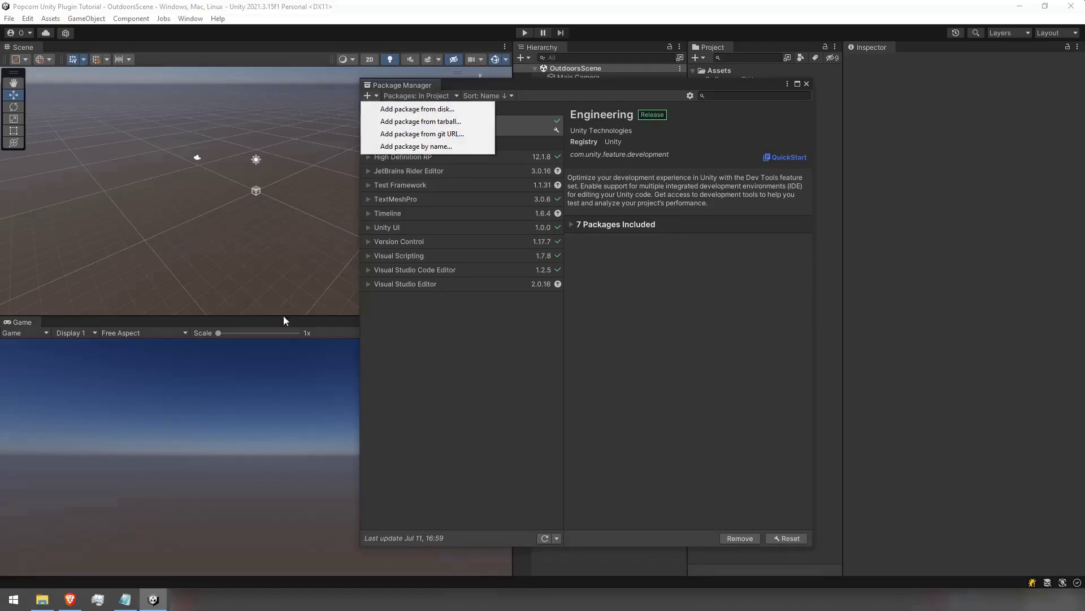
Copy the Universal plugin git URL from the Notepad notes
click(125, 599)
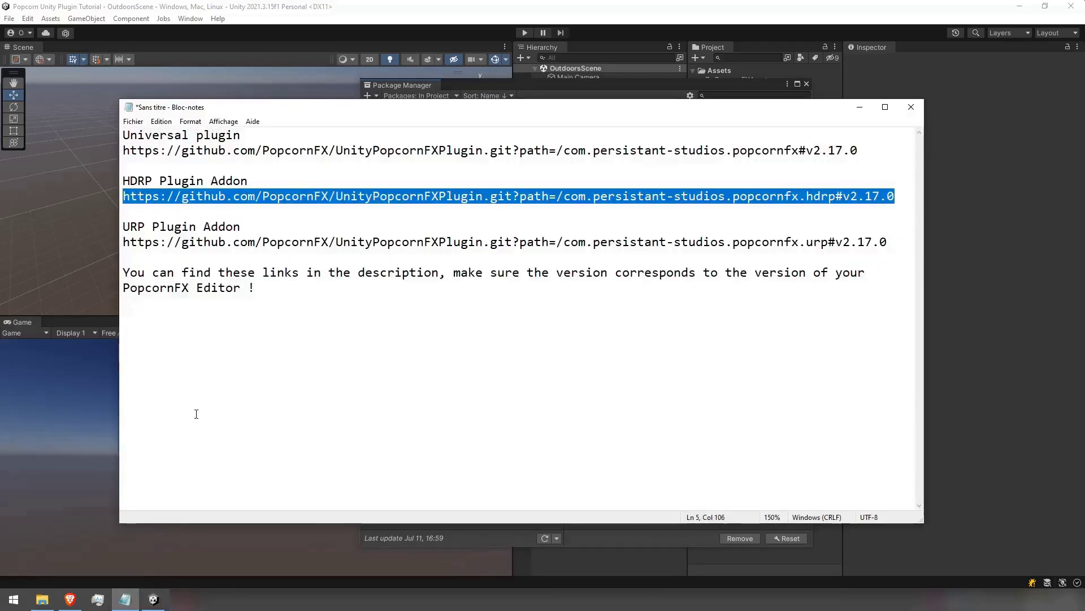
drag(123, 151, 861, 145)
right_click(850, 144)
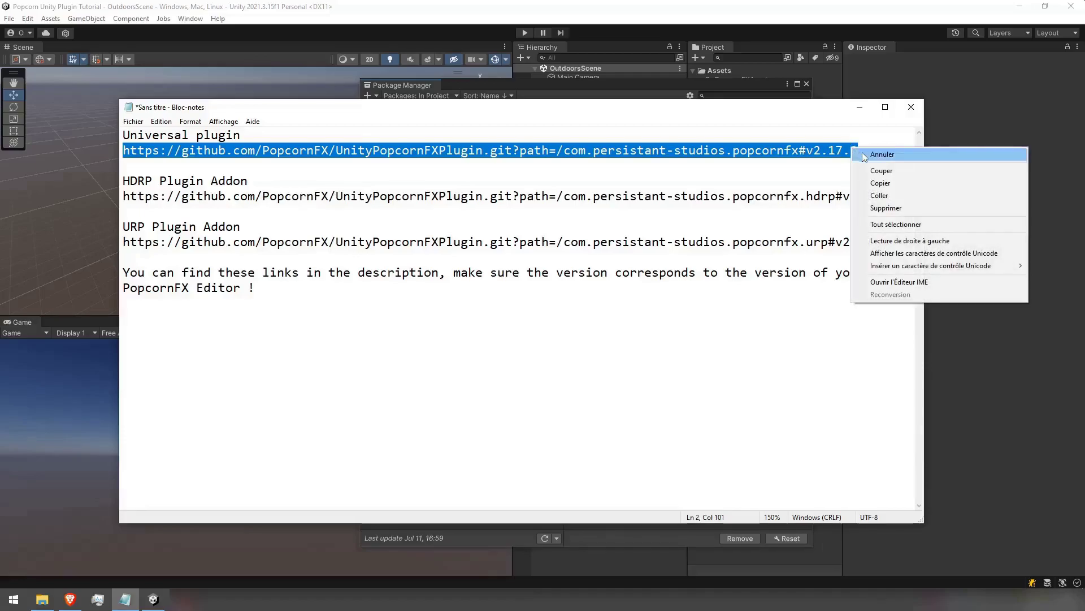
click(876, 183)
click(466, 90)
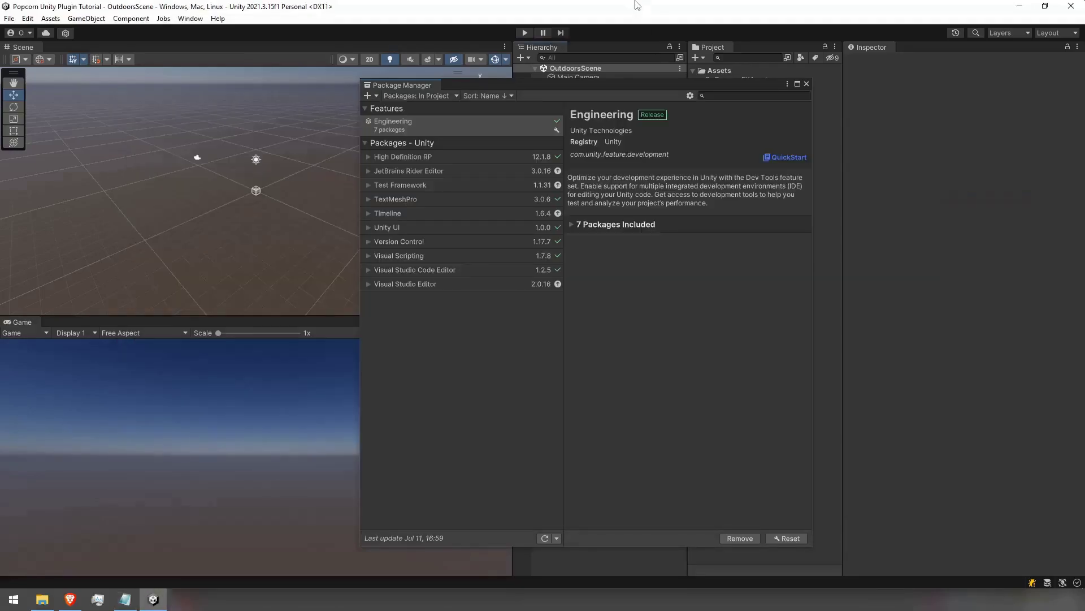
Add the pasted Universal plugin git URL in Package Manager, installing PopcornFX 2.17.0
click(375, 98)
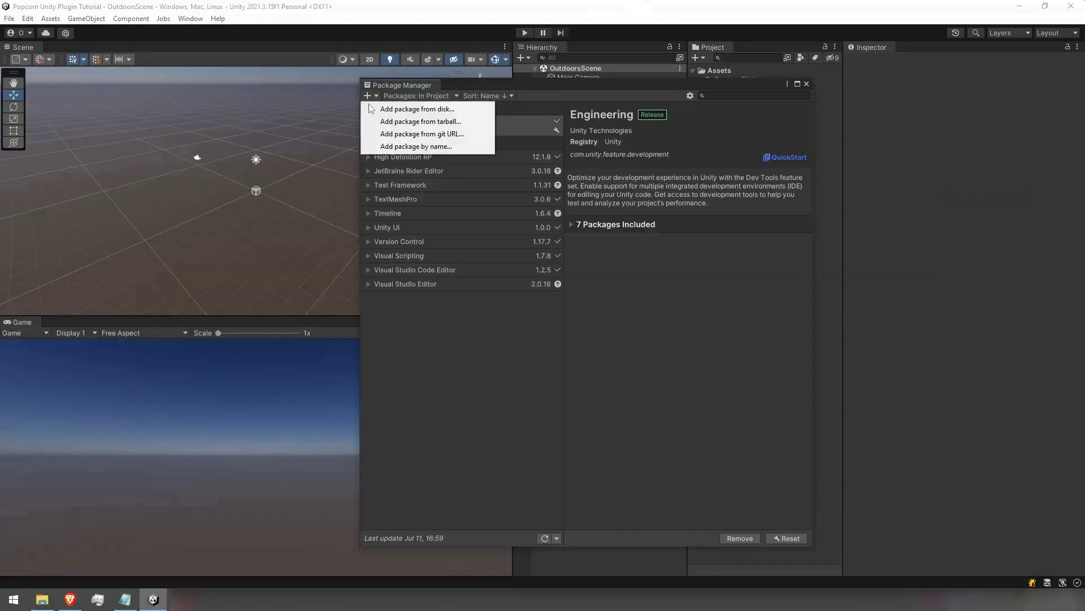
click(378, 131)
right_click(390, 122)
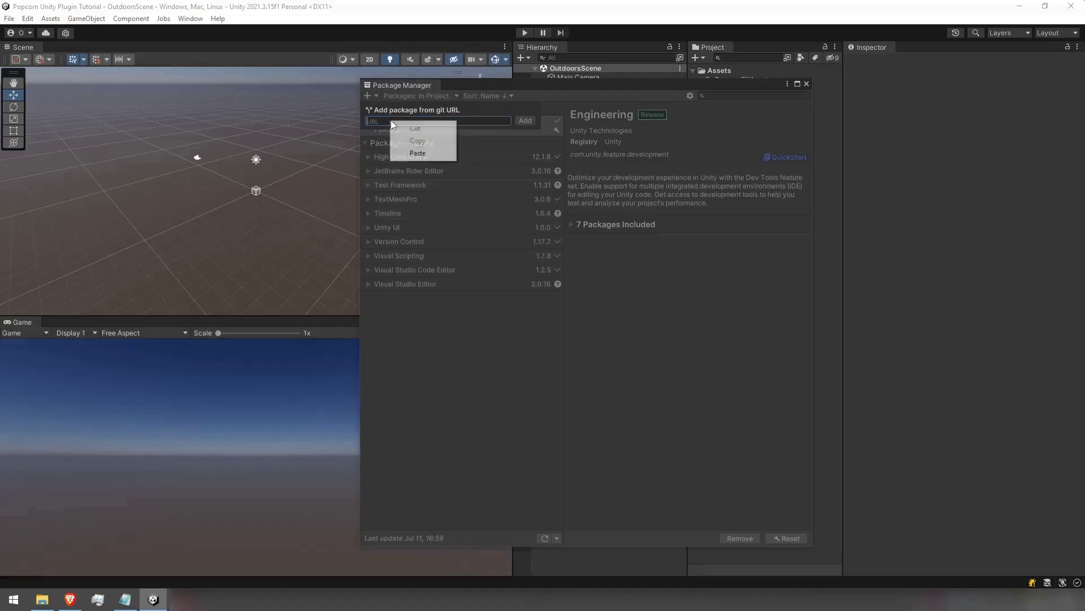
click(406, 151)
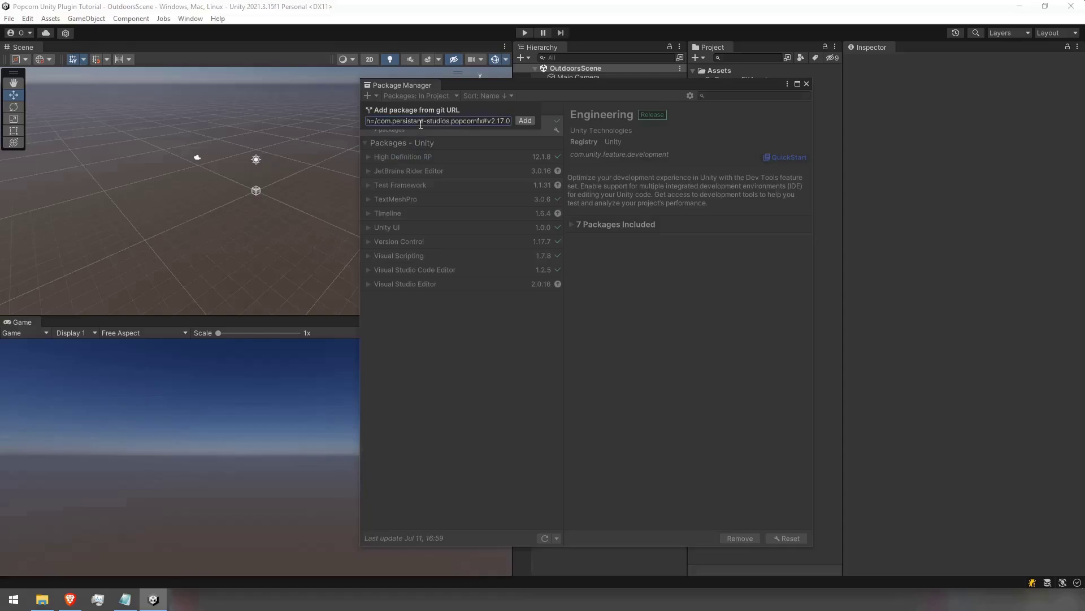
click(521, 121)
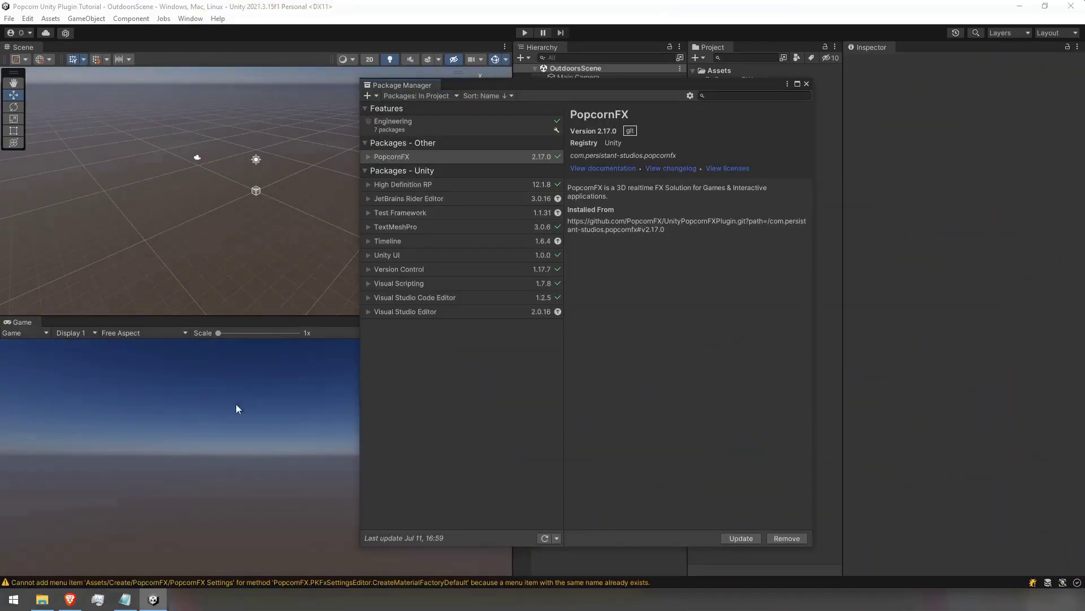
Copy the HDRP Plugin Addon git URL from the Notepad notes
click(125, 599)
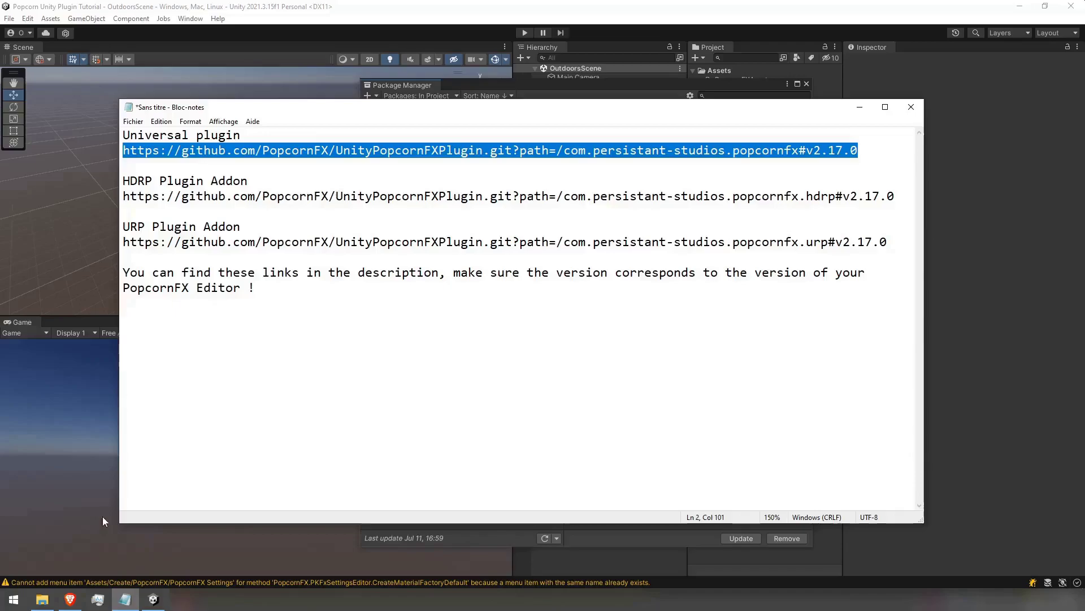
drag(122, 197, 893, 196)
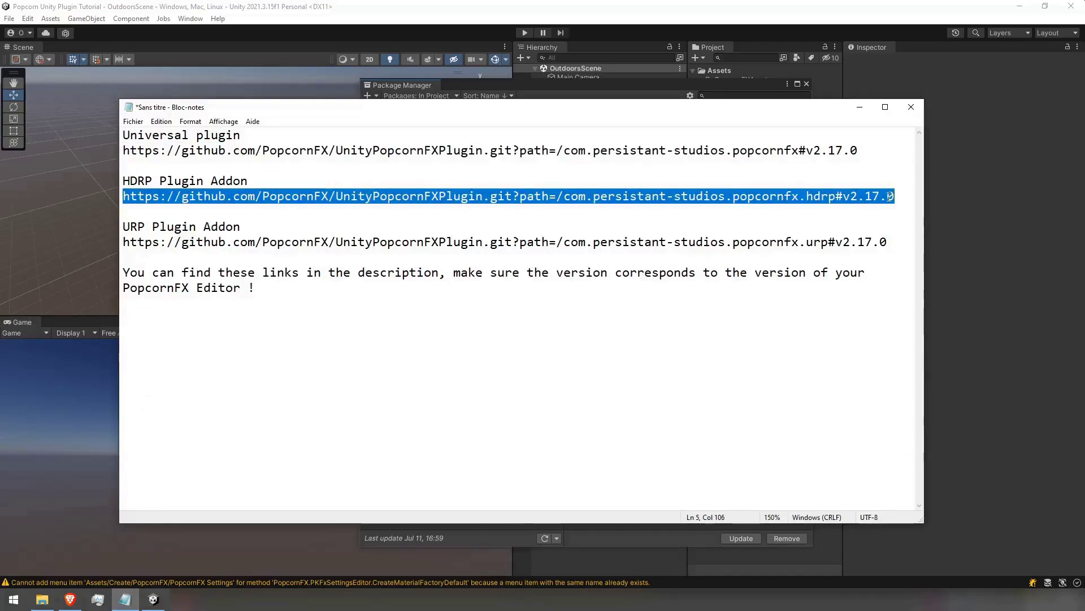
right_click(889, 197)
click(906, 233)
click(154, 599)
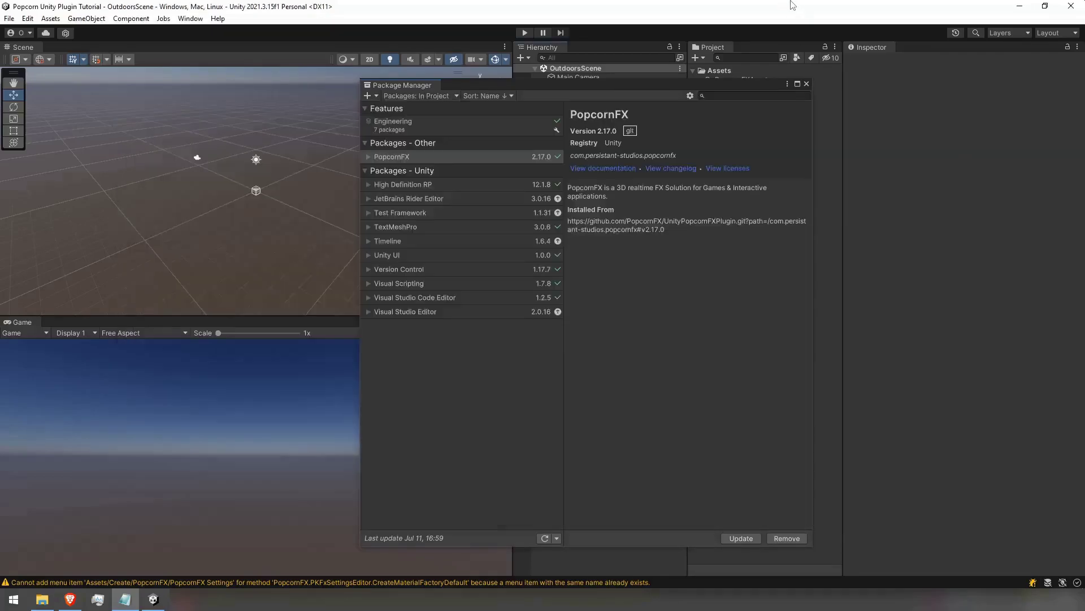
Install PopcornFX HDRP 2.17.0 in Package Manager from the pasted git URL
click(368, 96)
click(396, 134)
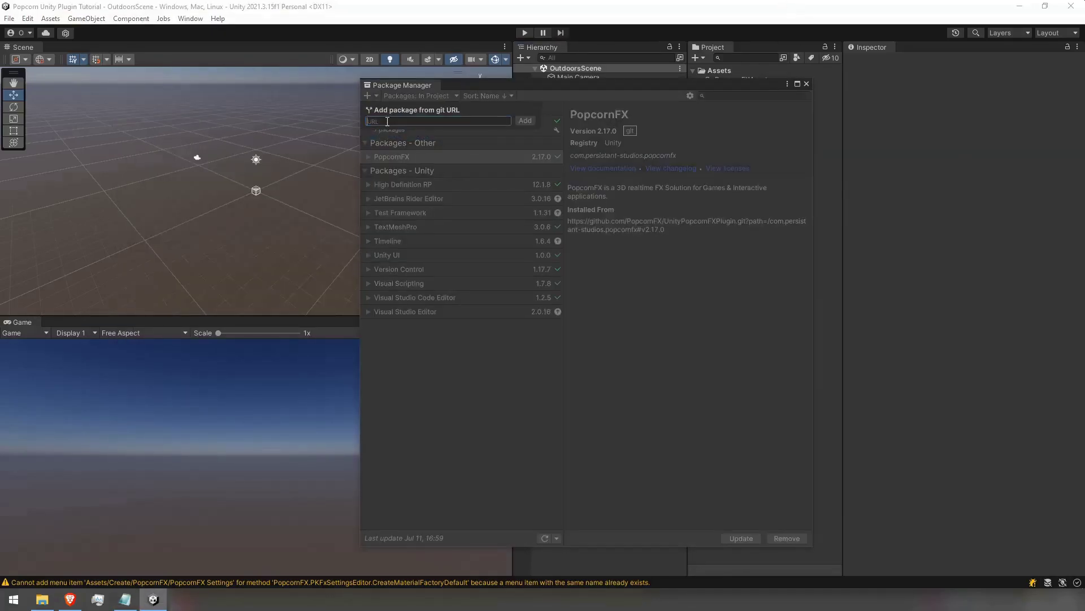
right_click(386, 121)
click(419, 154)
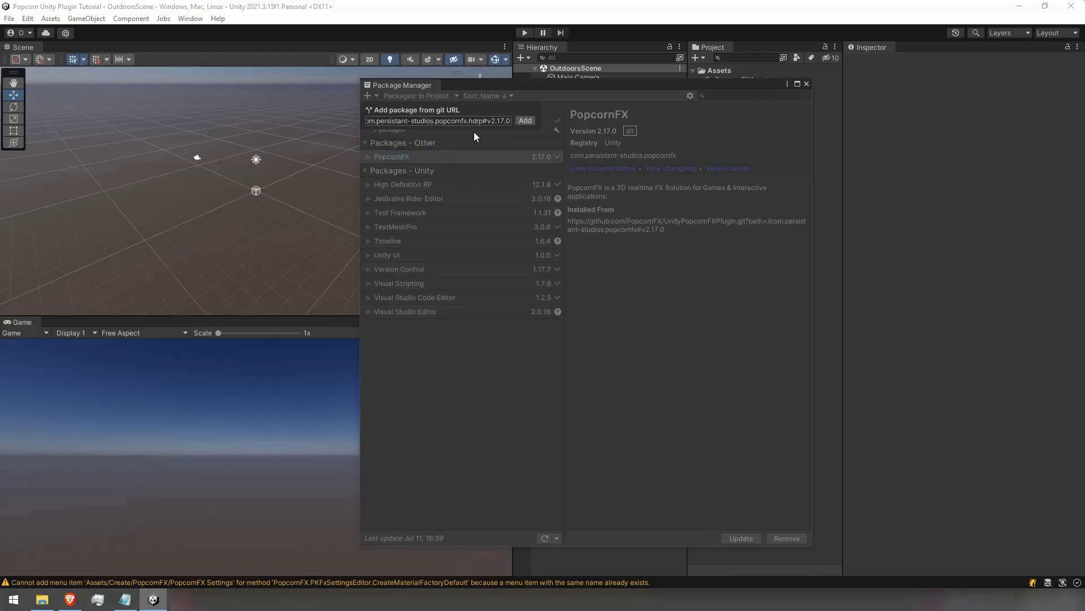
click(524, 121)
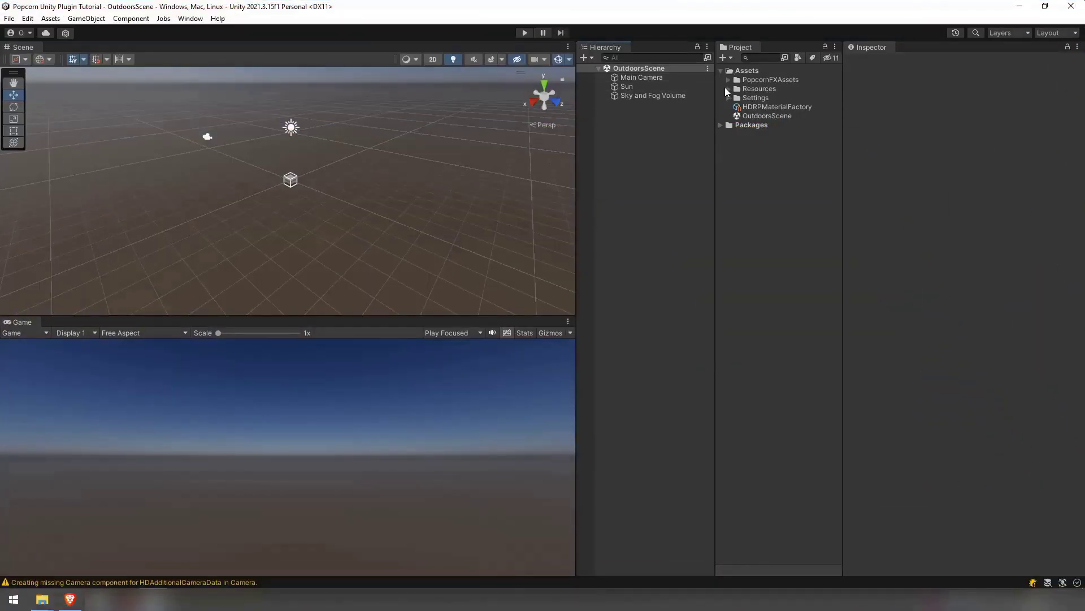
In PKFxSettings, set PopcornProject.pkproj as source effects pack and open the Unity Fx assets folder chooser
click(728, 89)
click(751, 116)
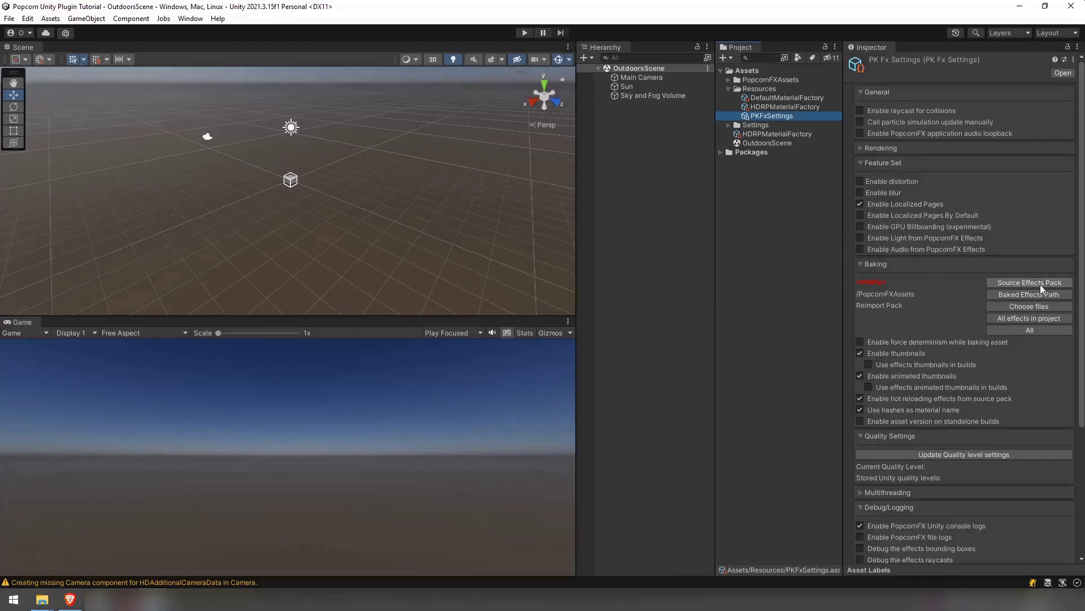
click(1024, 283)
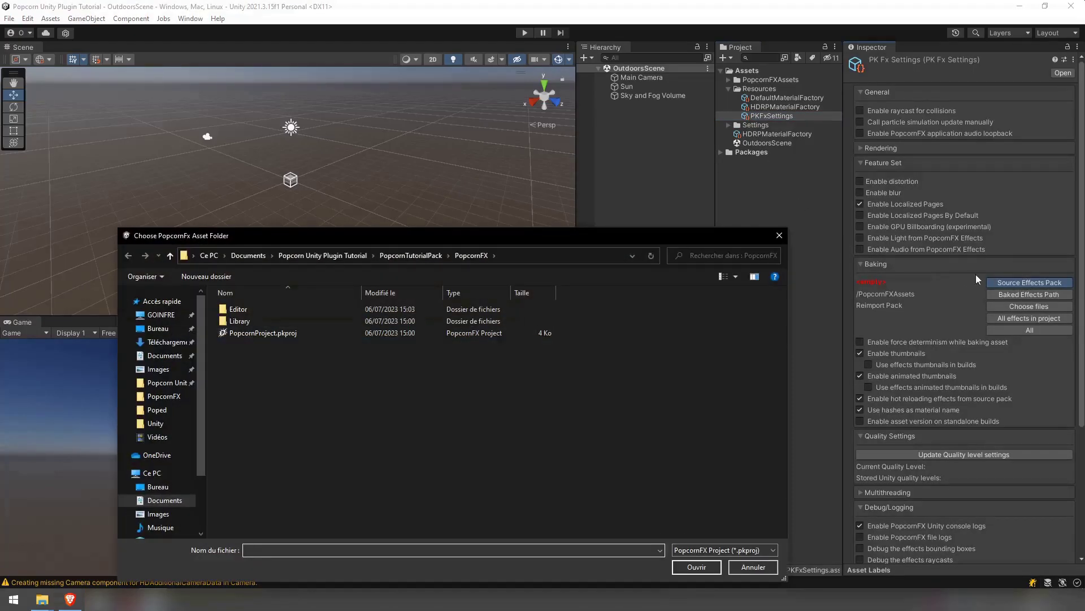
click(268, 334)
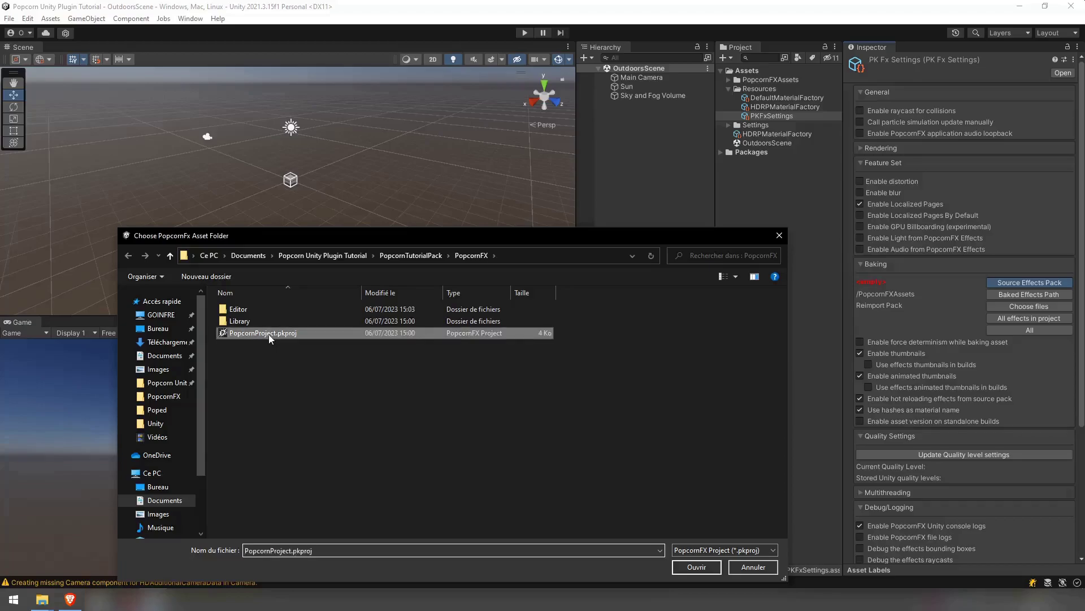
click(696, 566)
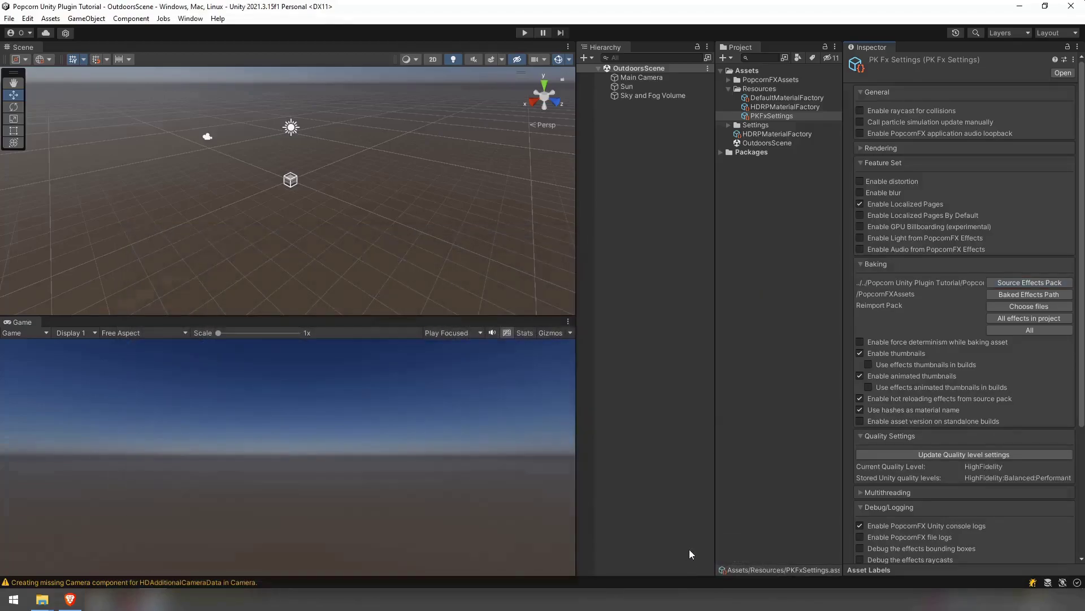
click(1021, 294)
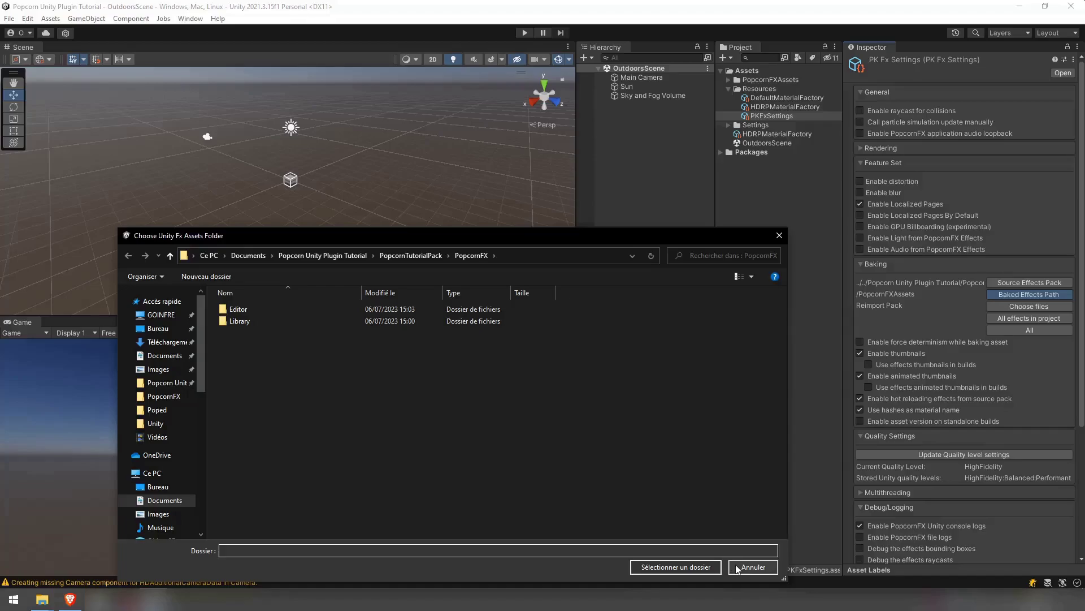
Cancel the folder chooser and import StaticTorchFire.pkfx from Content/Torchfire
click(737, 567)
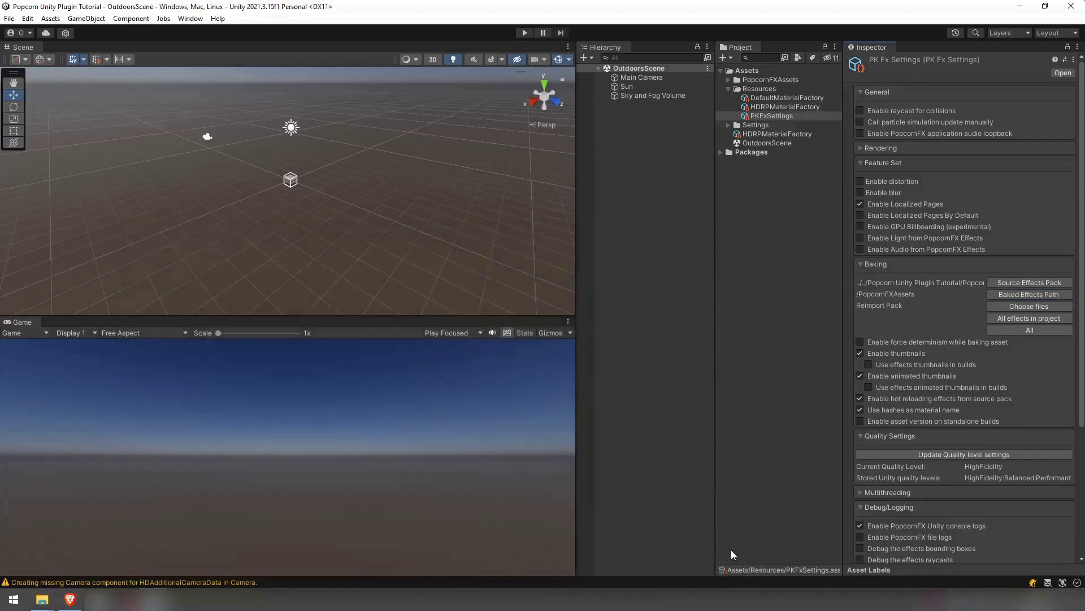
click(1027, 309)
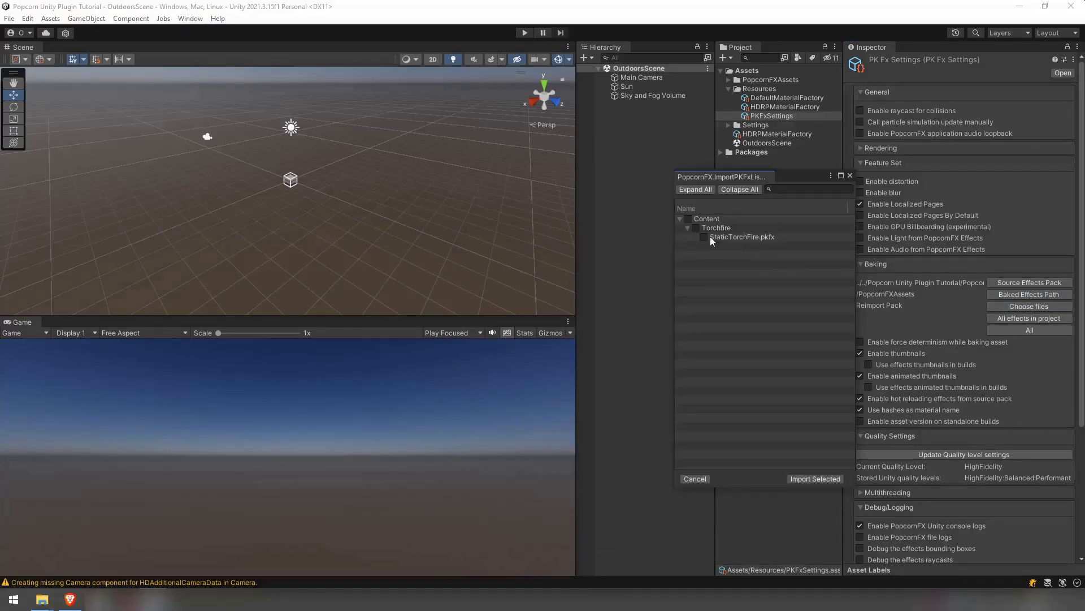
click(798, 480)
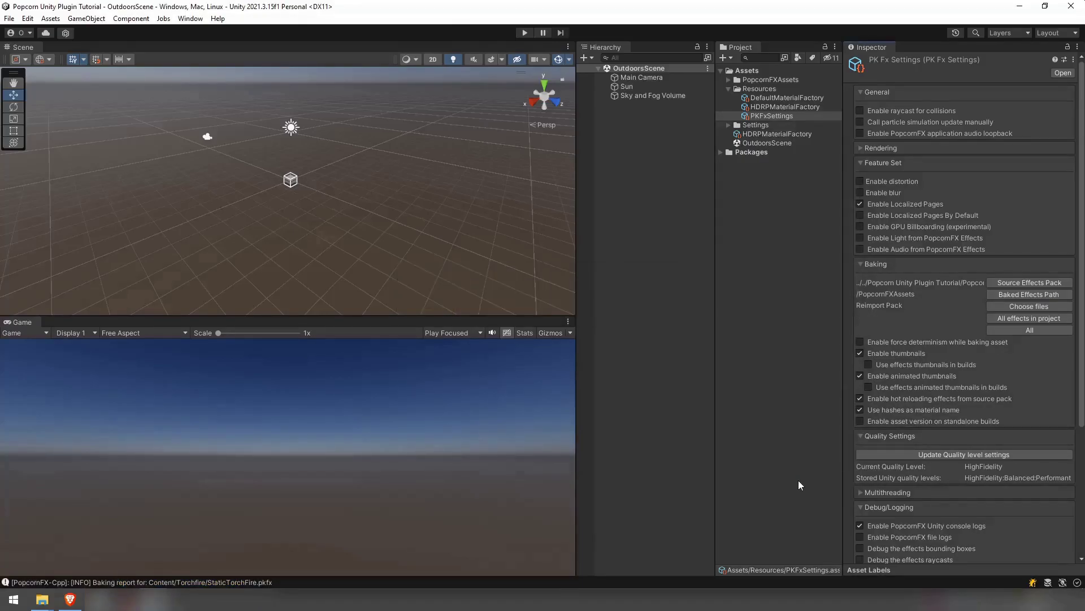
Create an empty GameObject and attach the PK Fx Rendering Plugin component to it
right_click(639, 151)
click(684, 281)
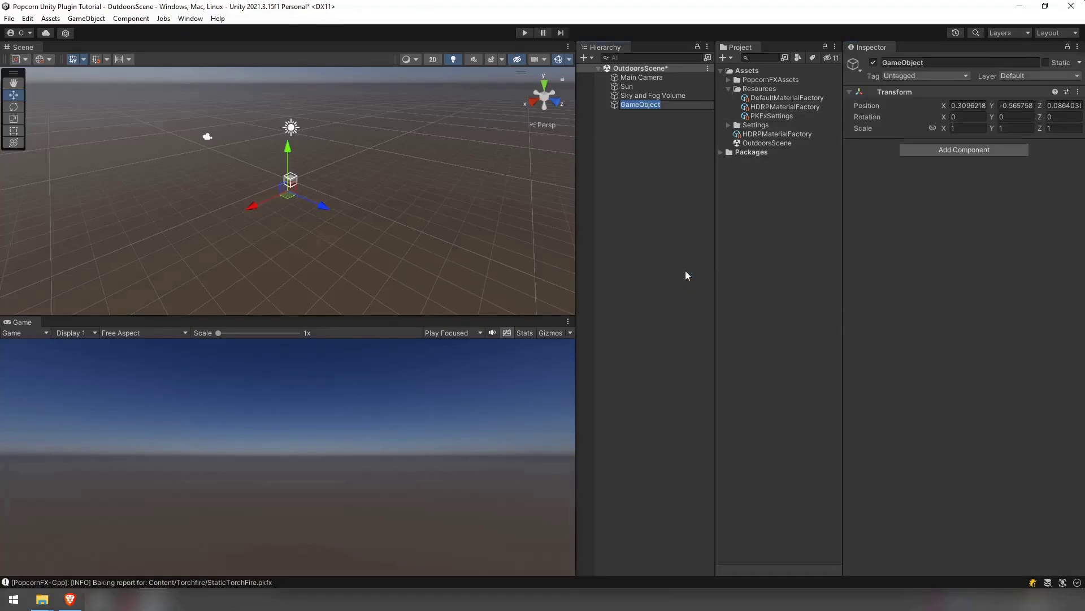
click(934, 151)
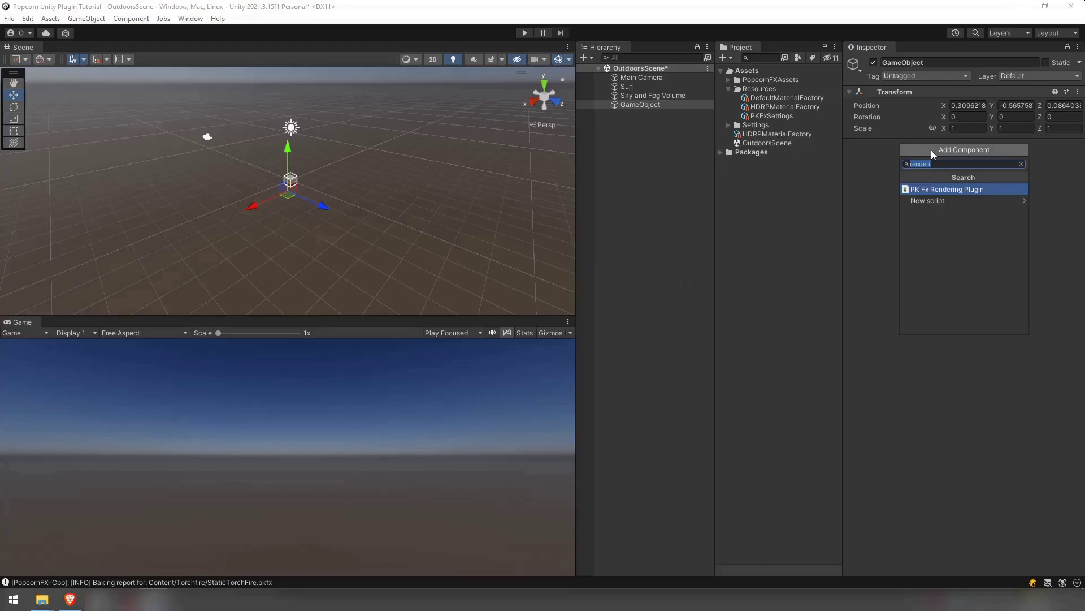
key(Return)
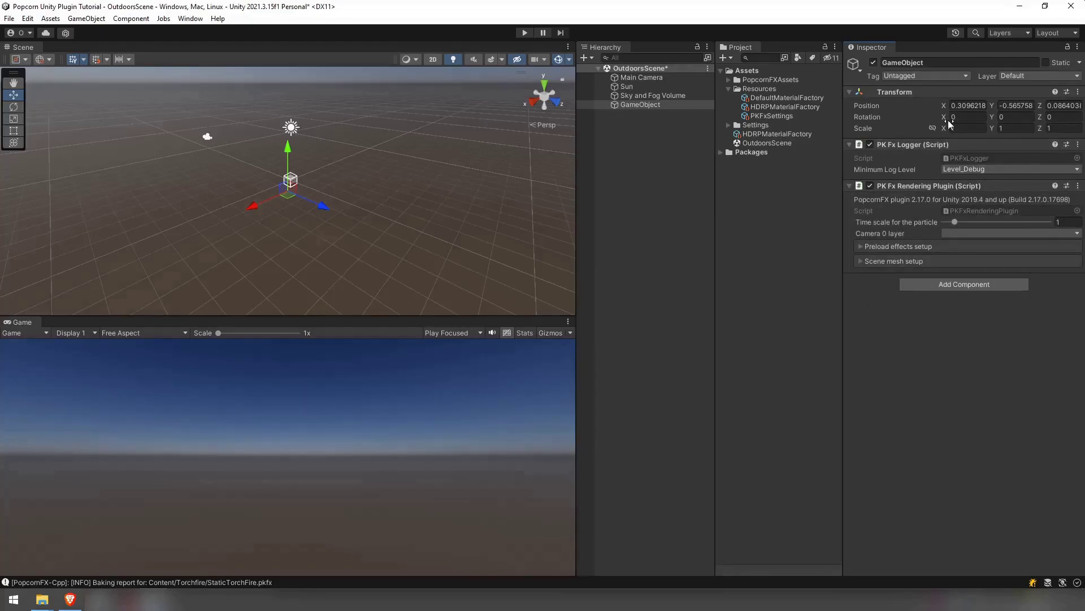
Add a PopcornFX Rendering Manager to the scene and delete the hand-made GameObject
right_click(649, 127)
mouse_move(676, 374)
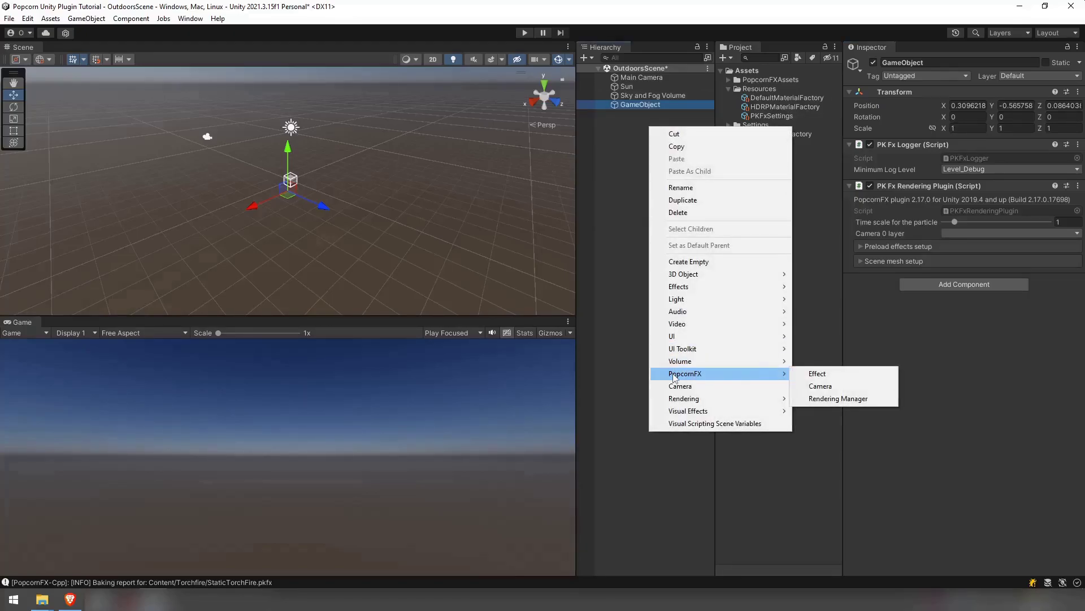
click(830, 399)
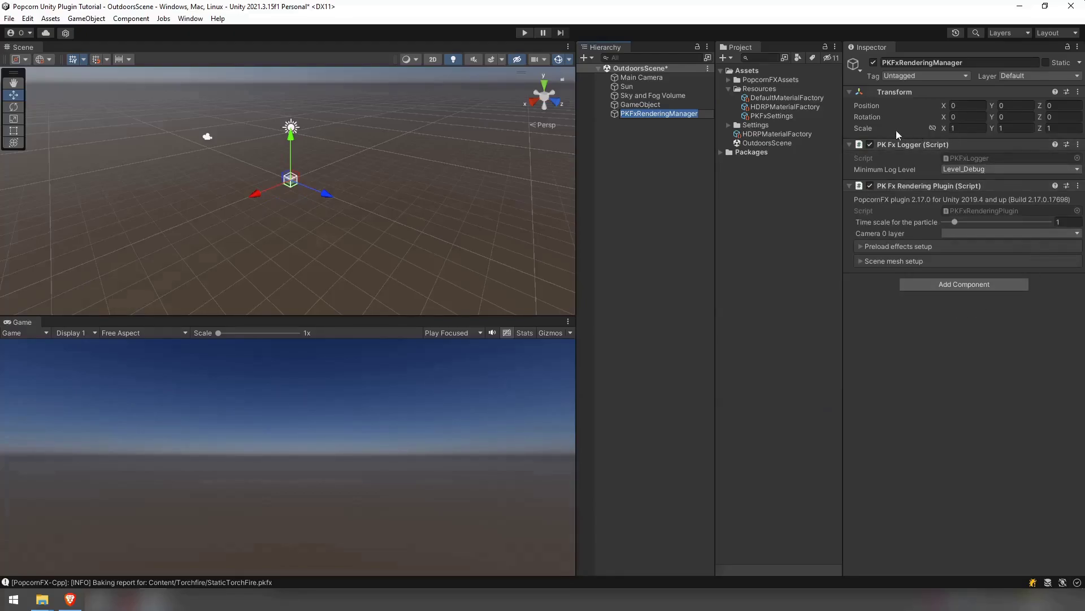
click(633, 106)
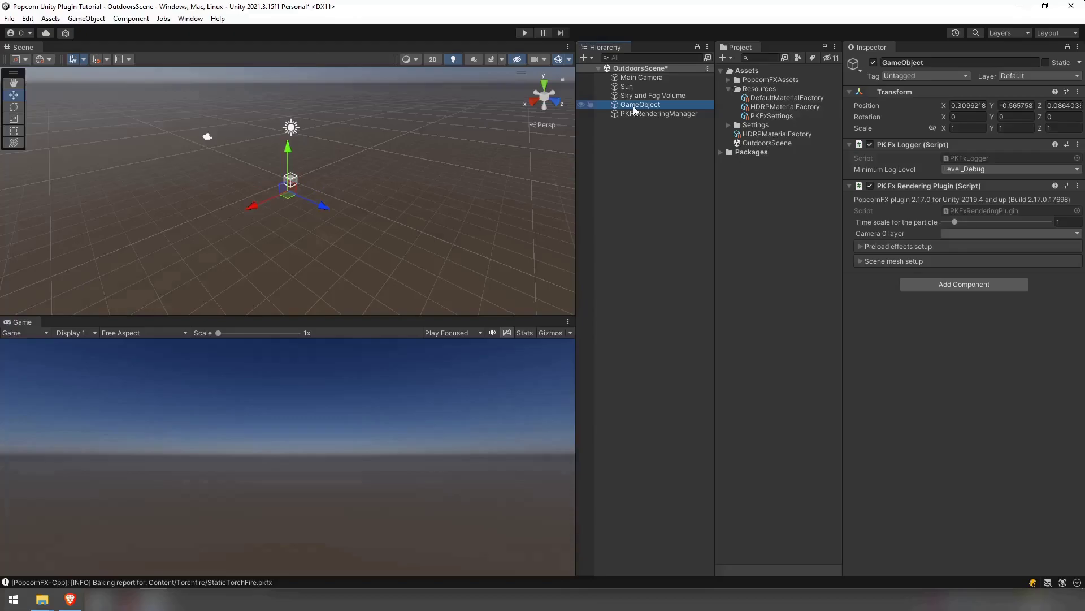
key(Delete)
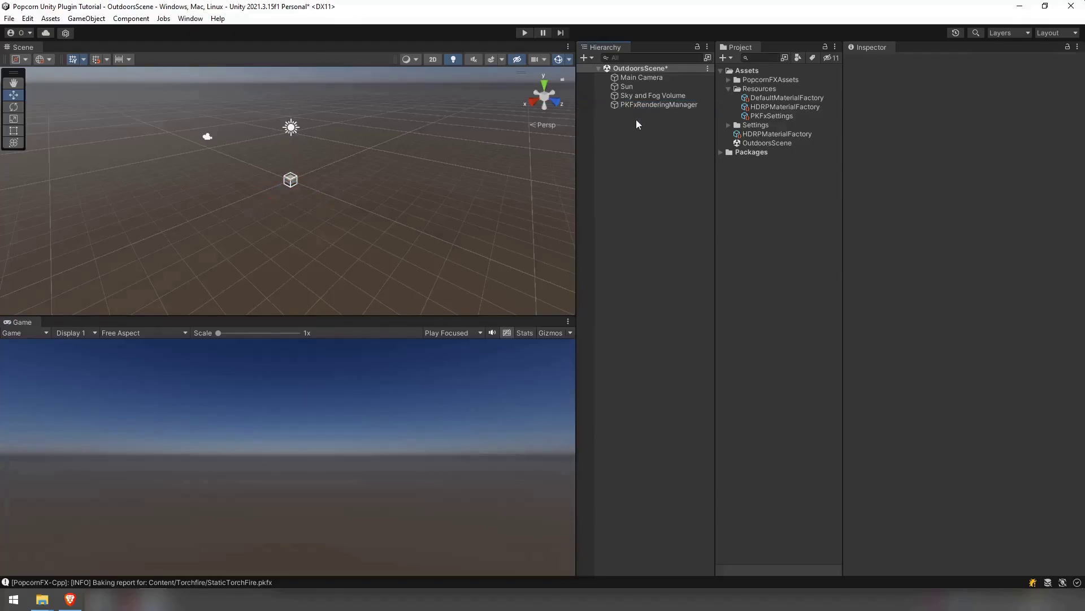
Add a PopcornFX Camera (PKFxCamera) to the scene, then select the Main Camera
right_click(637, 125)
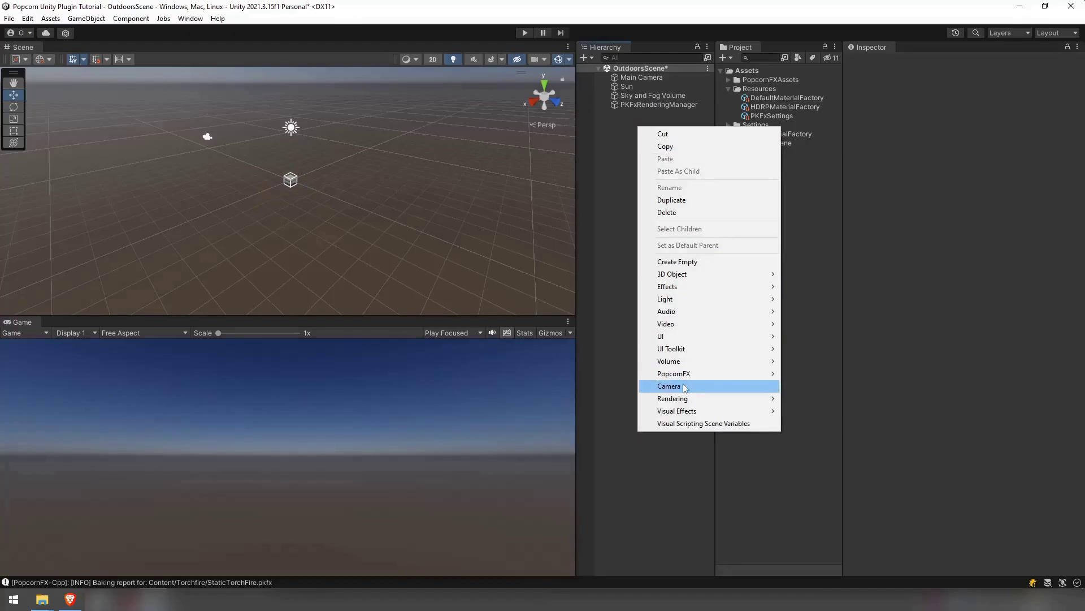
mouse_move(694, 377)
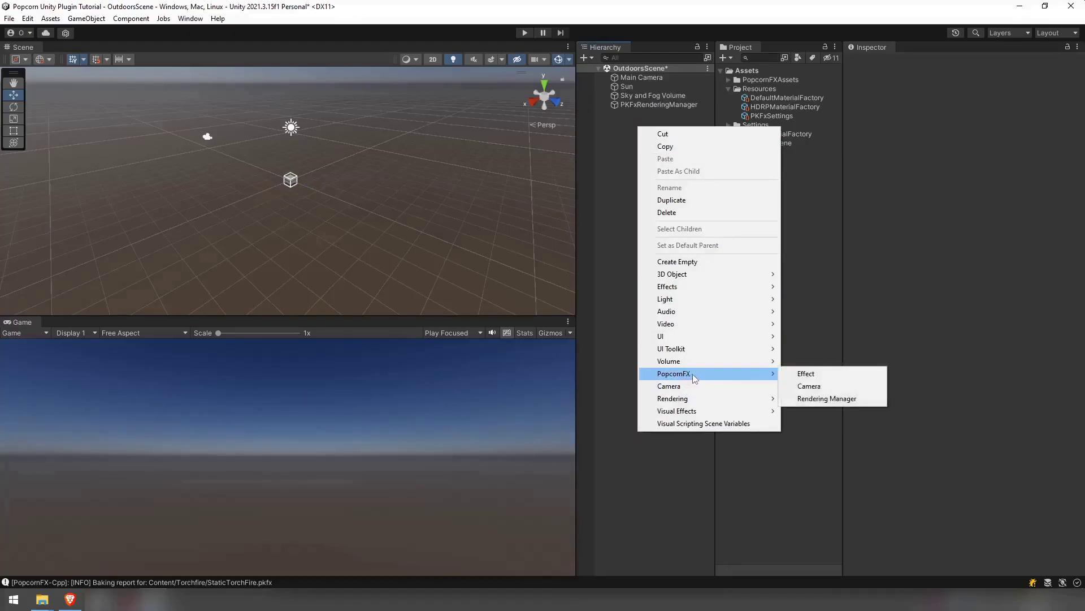
click(840, 387)
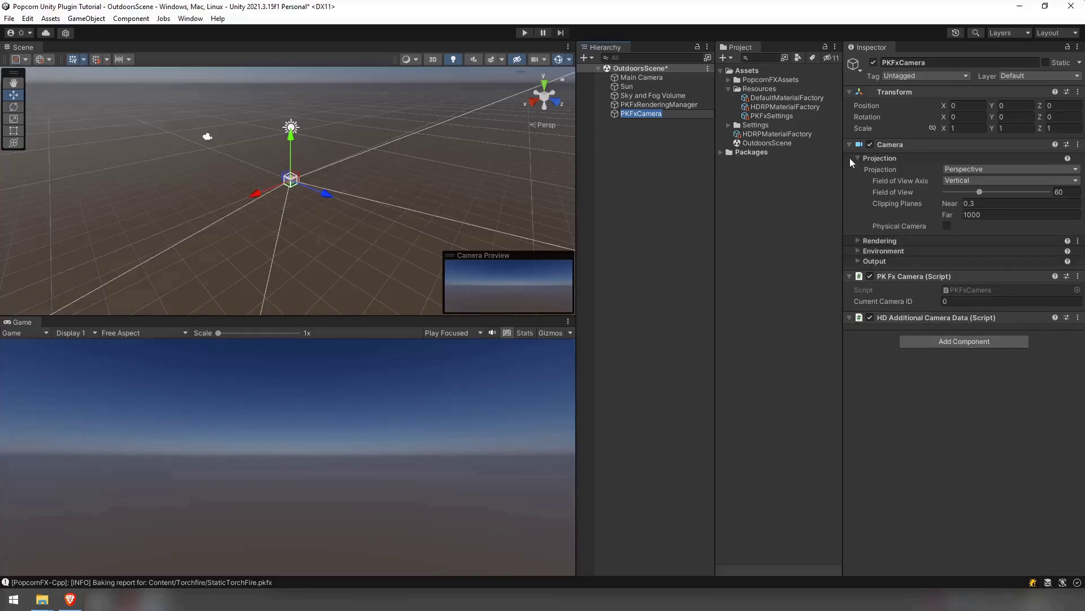
click(666, 77)
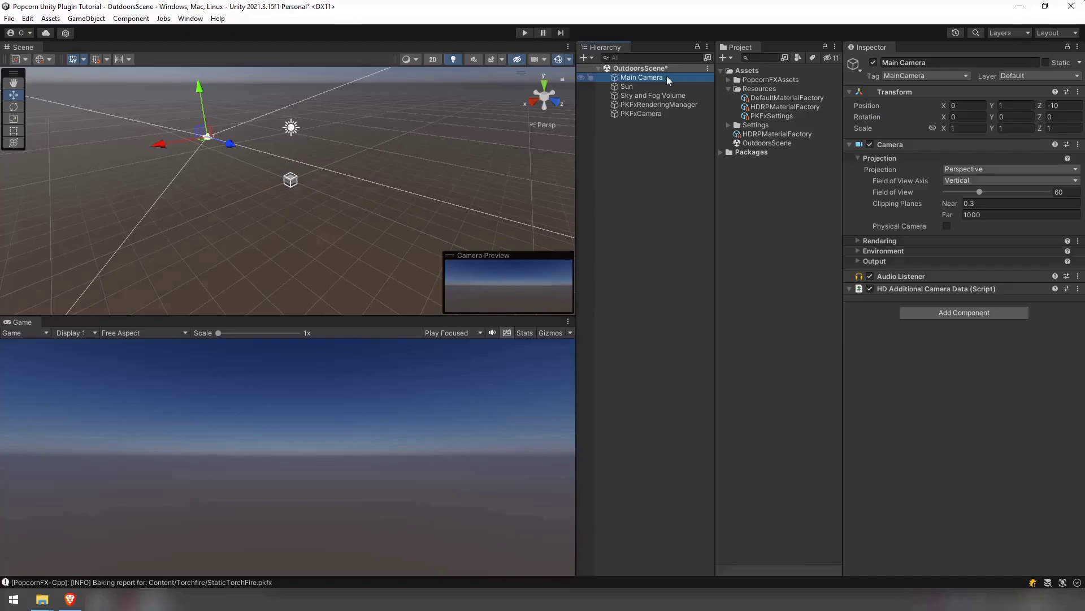
Add a PK Fx Camera component to the Main Camera by searching 'pkfxcam'
click(941, 311)
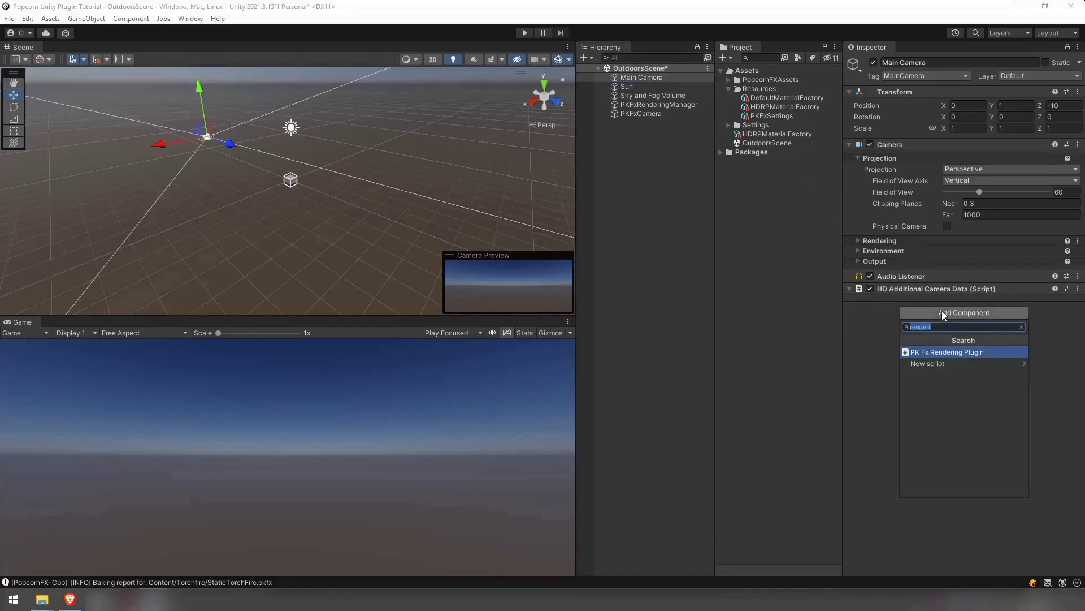
text(pkfxcam)
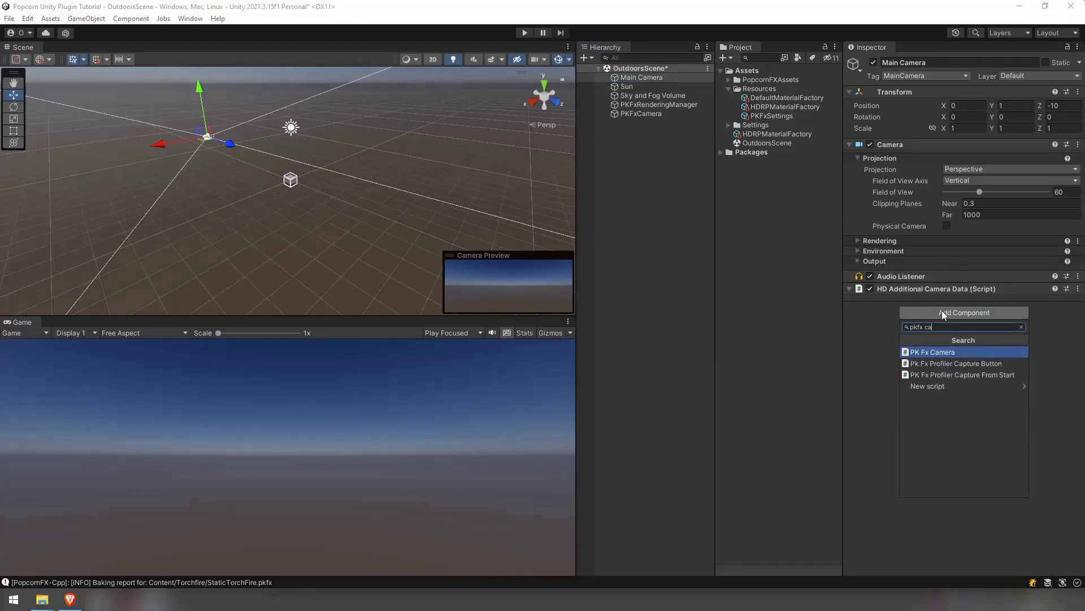
key(Return)
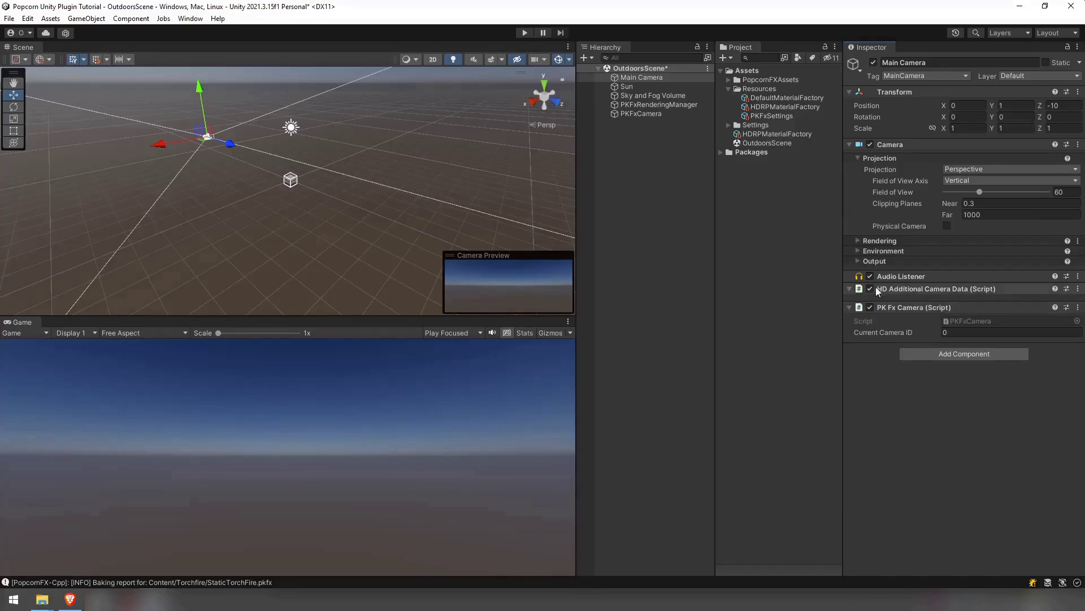
Delete PKFxCamera and add a PopcornFX Effect object using StaticTorchFire.pkfx as its effect asset
click(636, 116)
key(Delete)
right_click(645, 136)
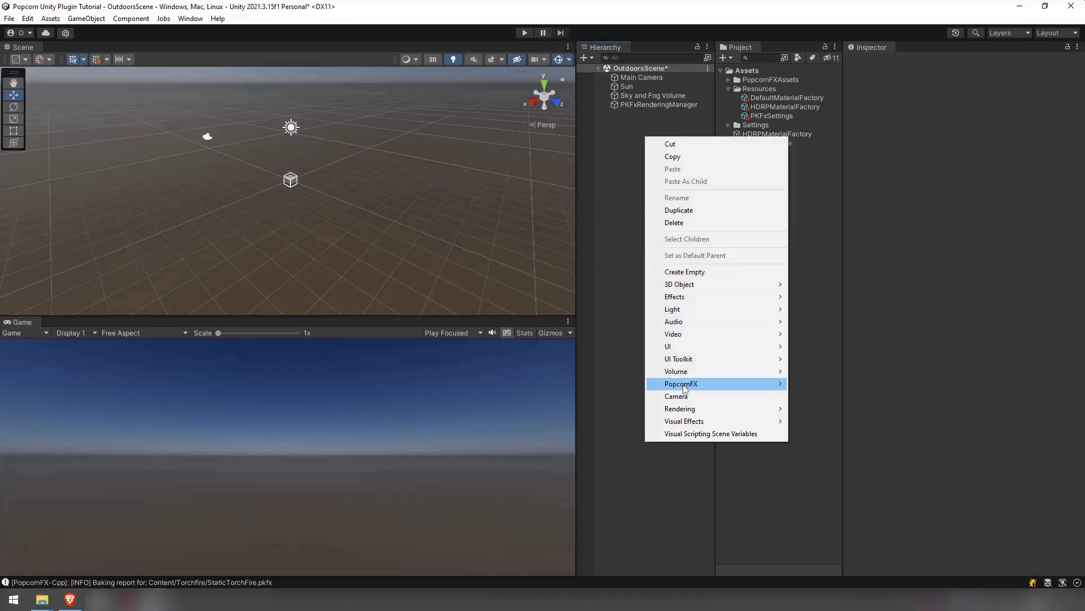
mouse_move(684, 388)
click(825, 384)
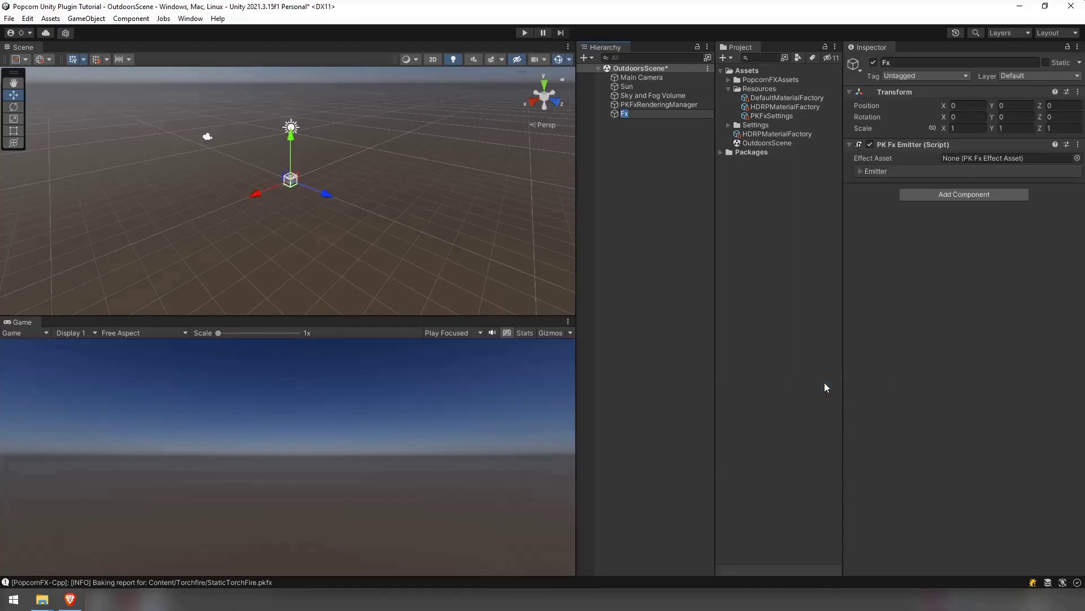
click(1077, 158)
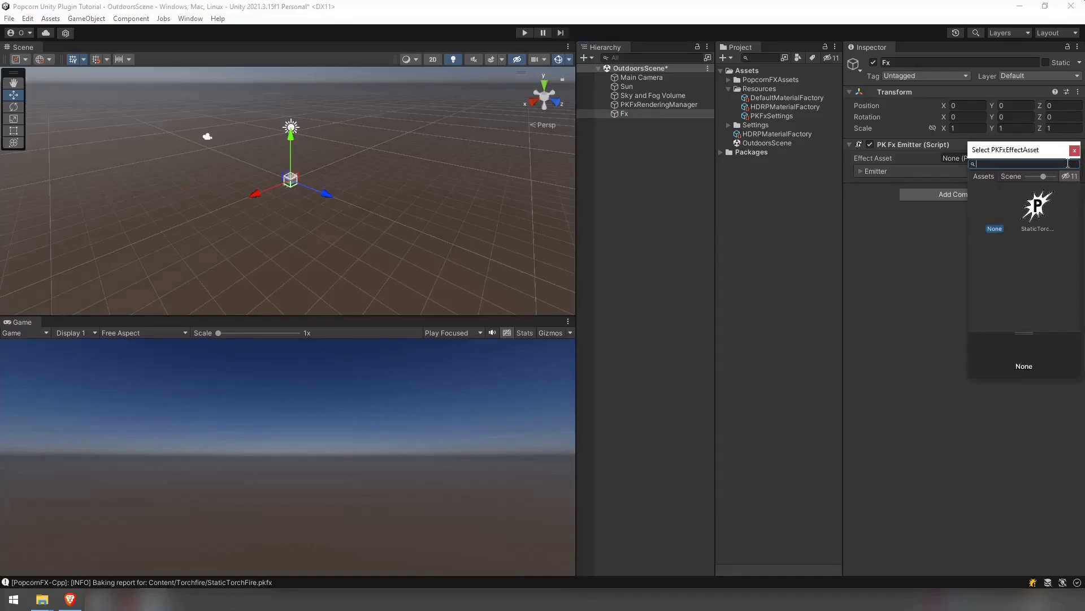
double_click(1046, 202)
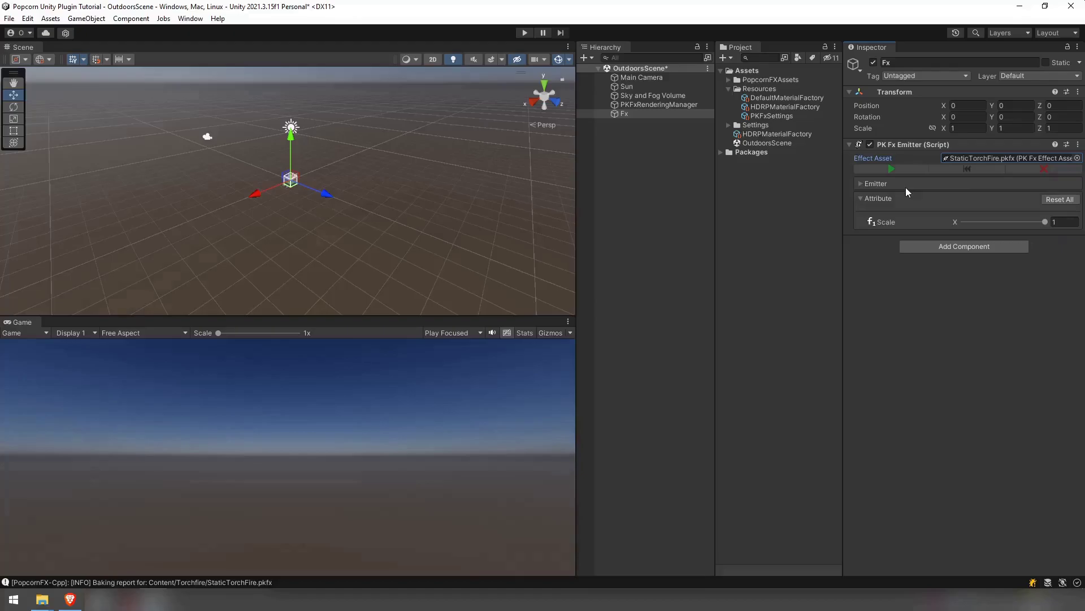
Play the scene, then stop and restart the Fx object's StaticTorchFire emitter
click(645, 78)
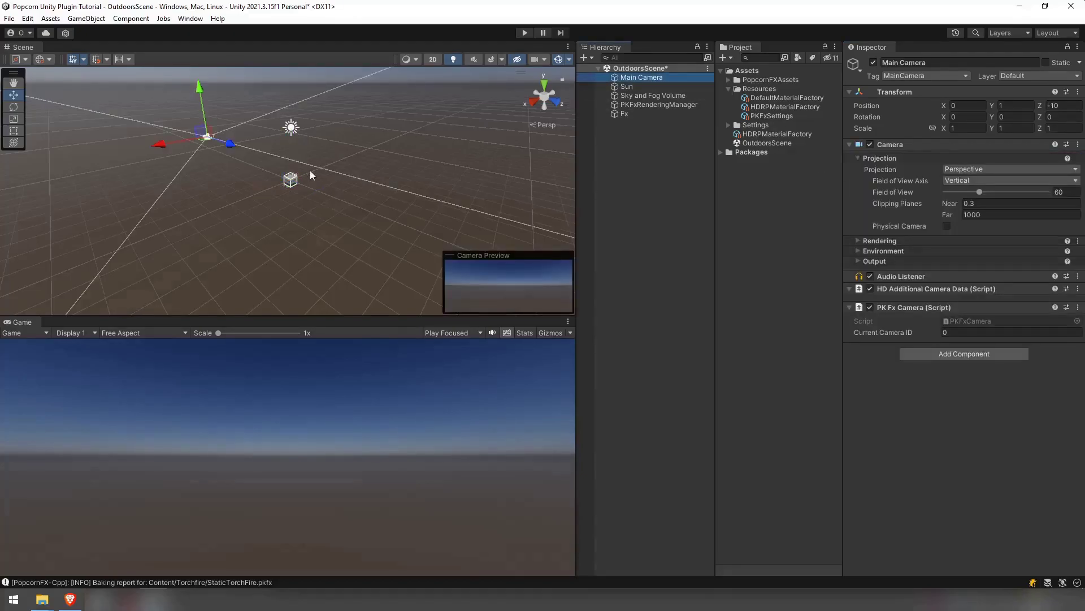
click(520, 34)
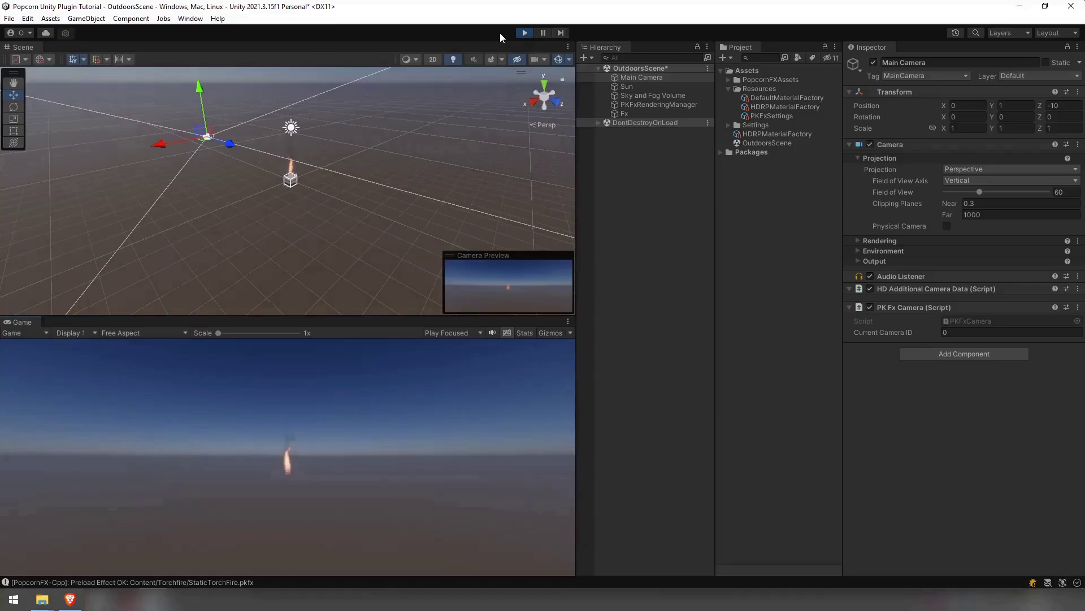
click(642, 112)
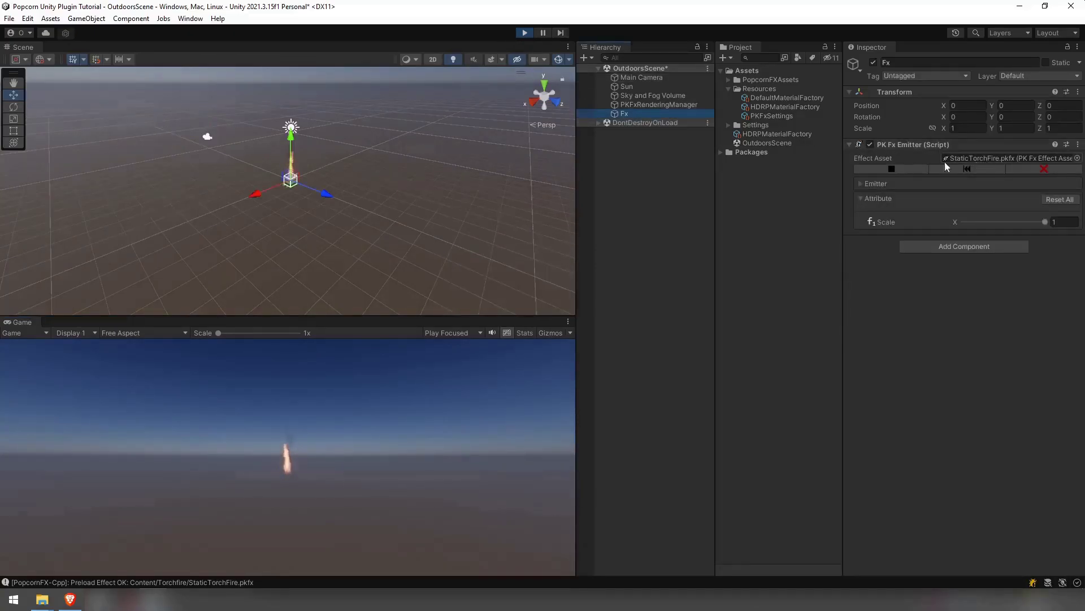
click(908, 165)
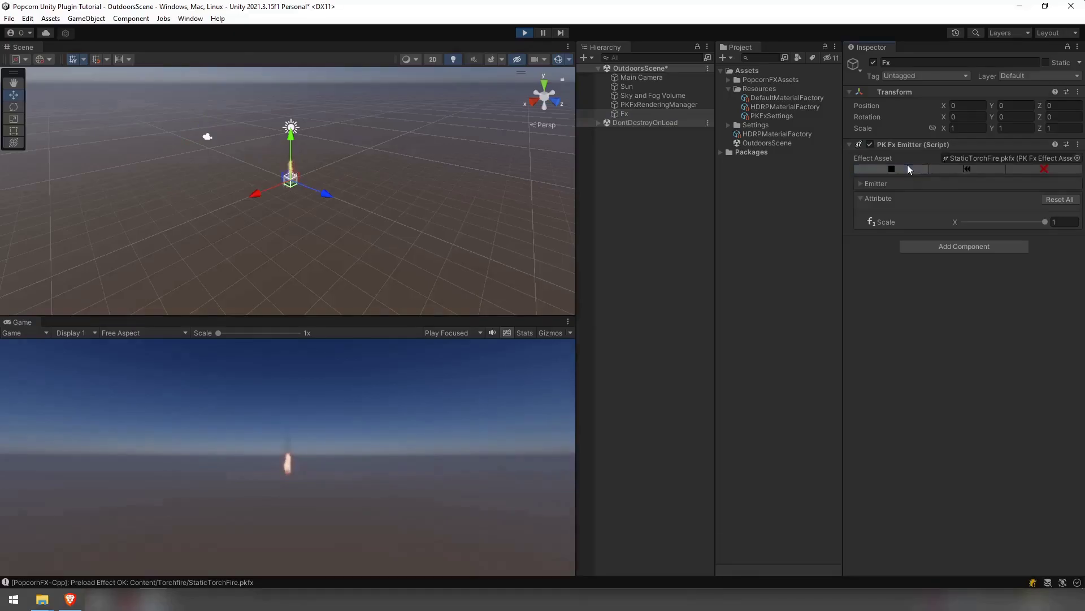
click(908, 165)
click(908, 165)
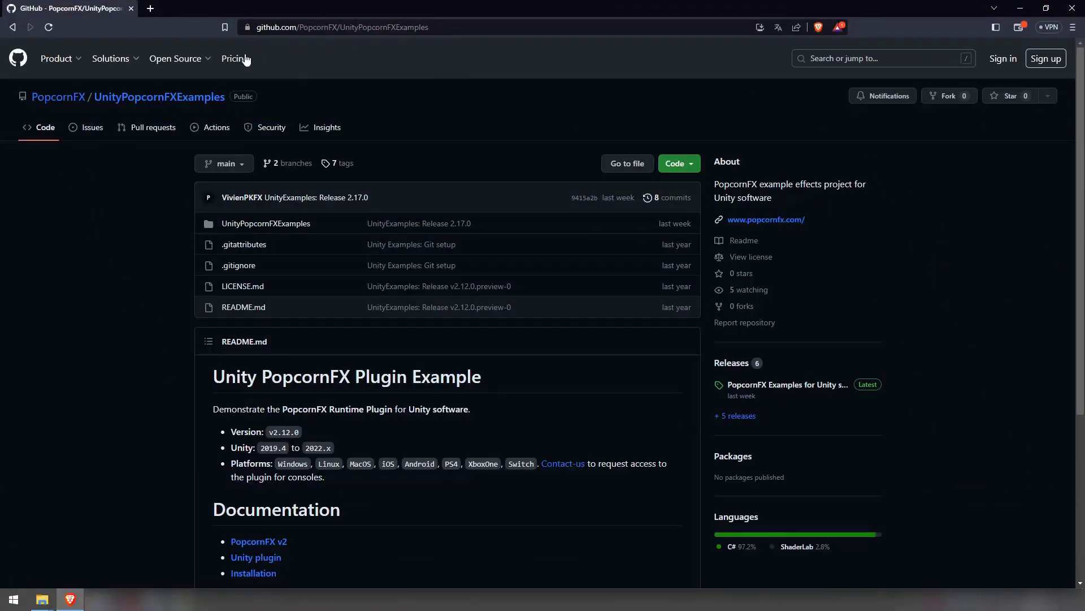
Copy the UnityPopcornFXExamples repository's HTTPS clone URL from the Code menu
click(666, 165)
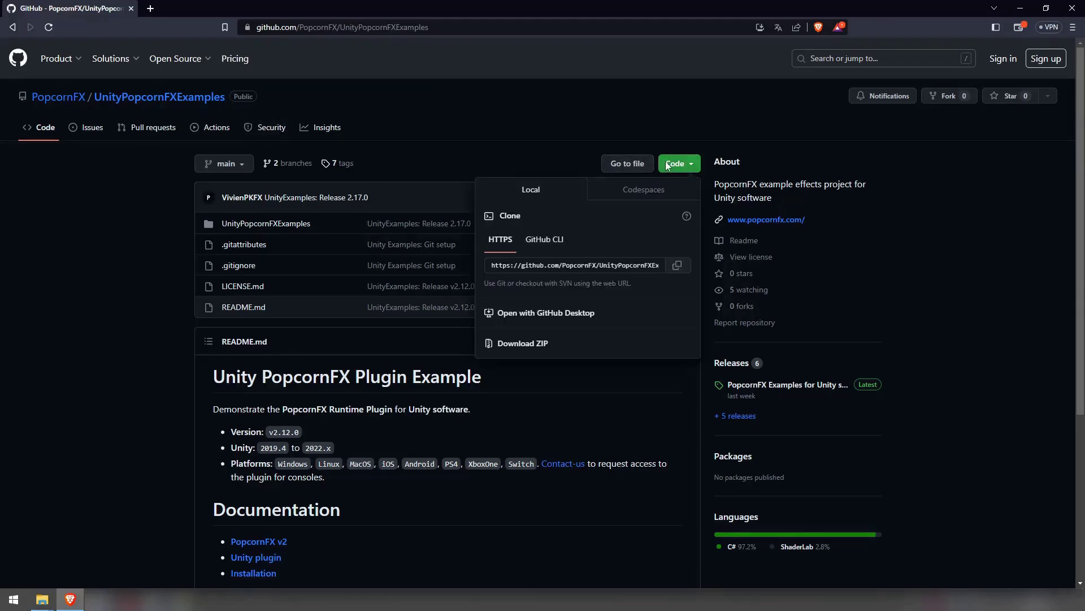
click(675, 266)
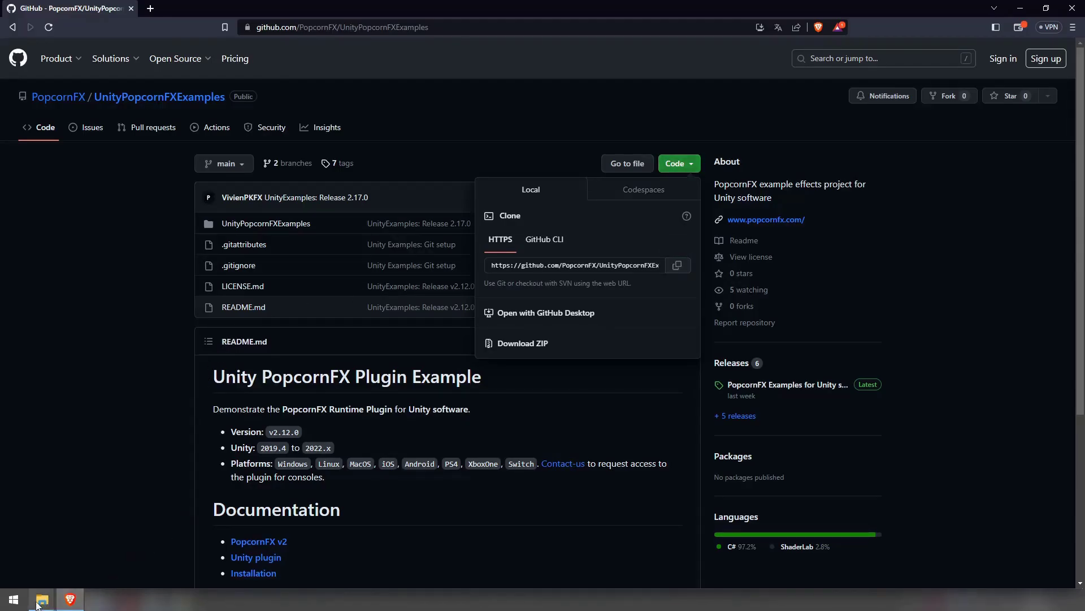
Open a Git Bash terminal in the PopcornTutorial folder
mouse_move(42, 598)
click(104, 558)
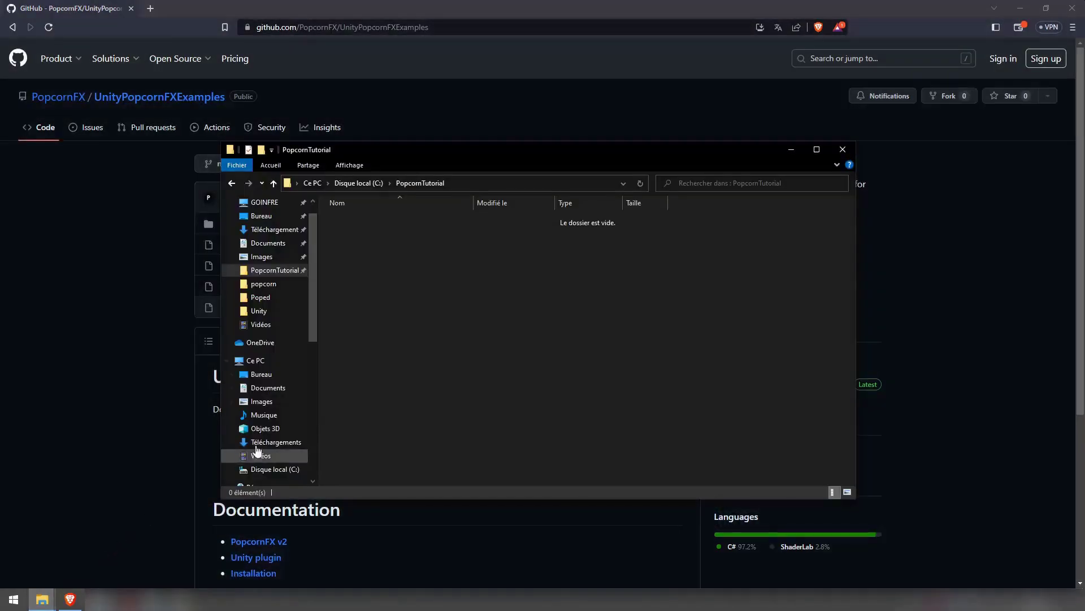
right_click(476, 273)
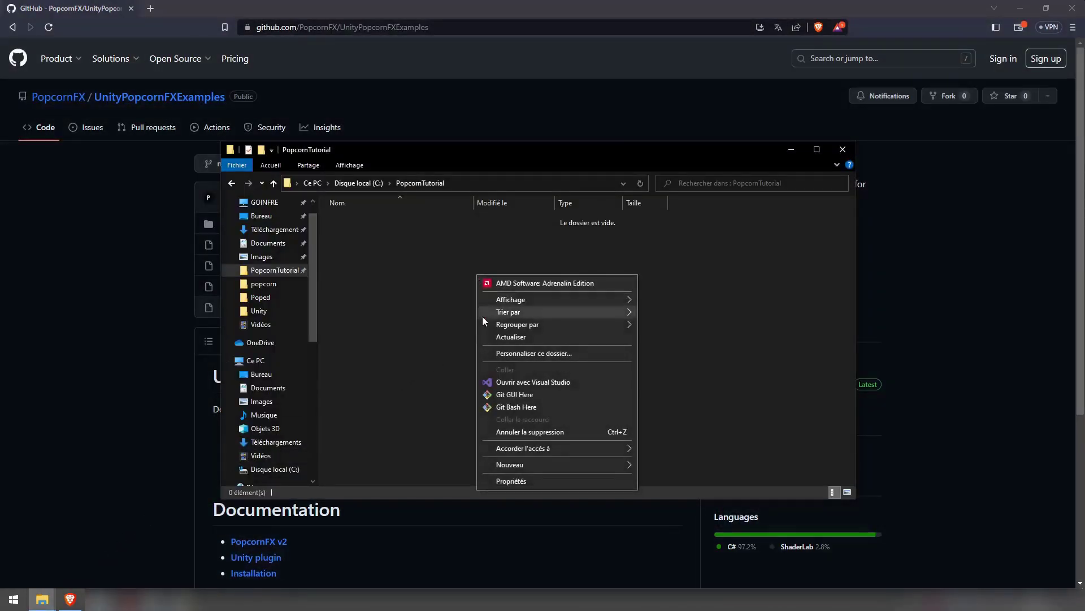
click(511, 407)
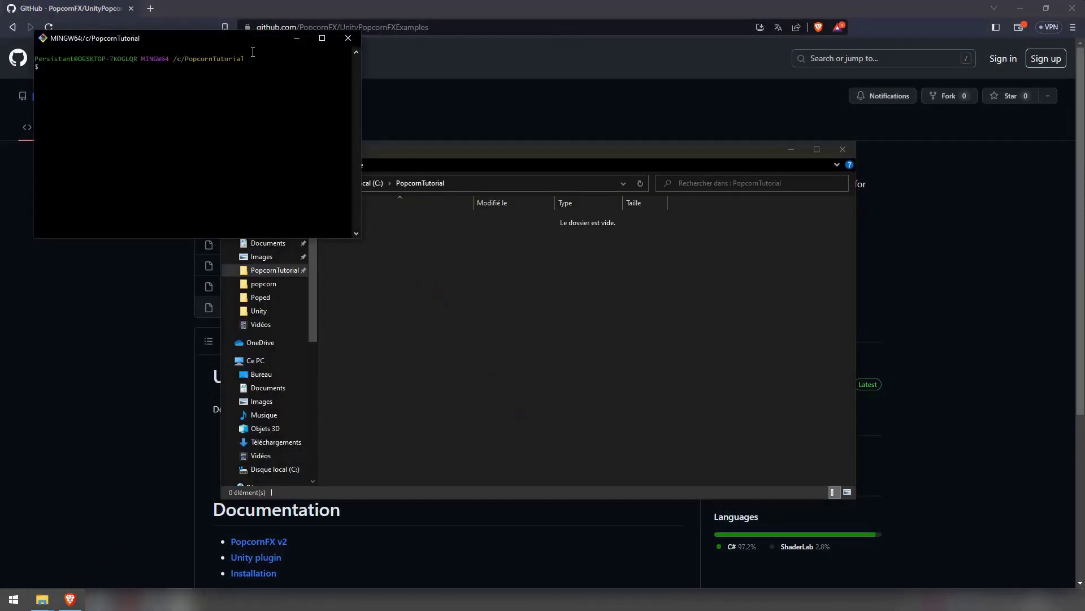
drag(253, 40, 569, 212)
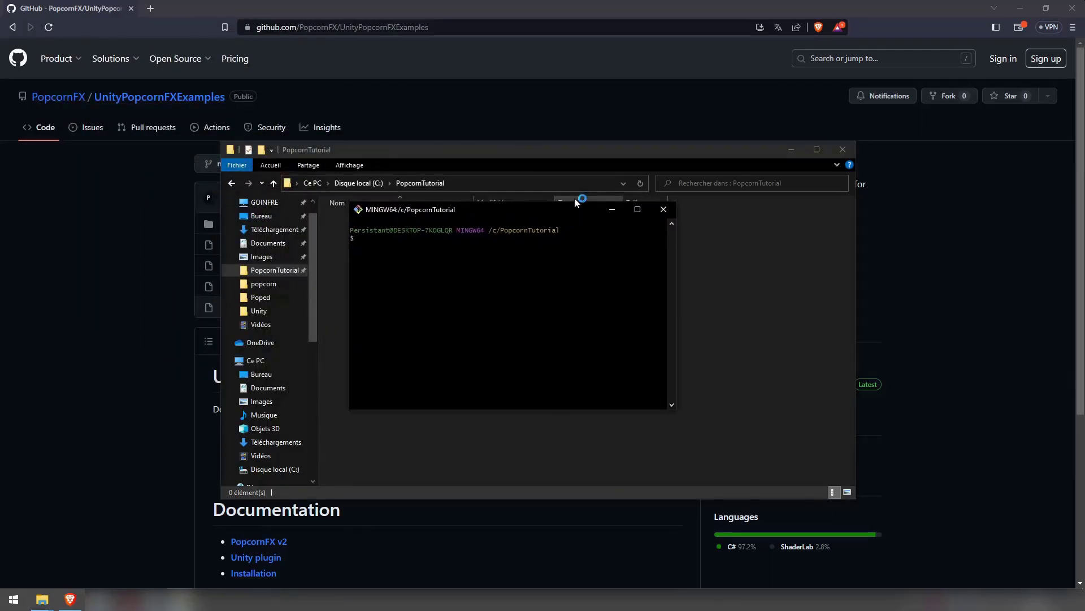
Run git clone with the pasted repository URL into a 'tutorial' folder
text(git clone)
right_click(561, 259)
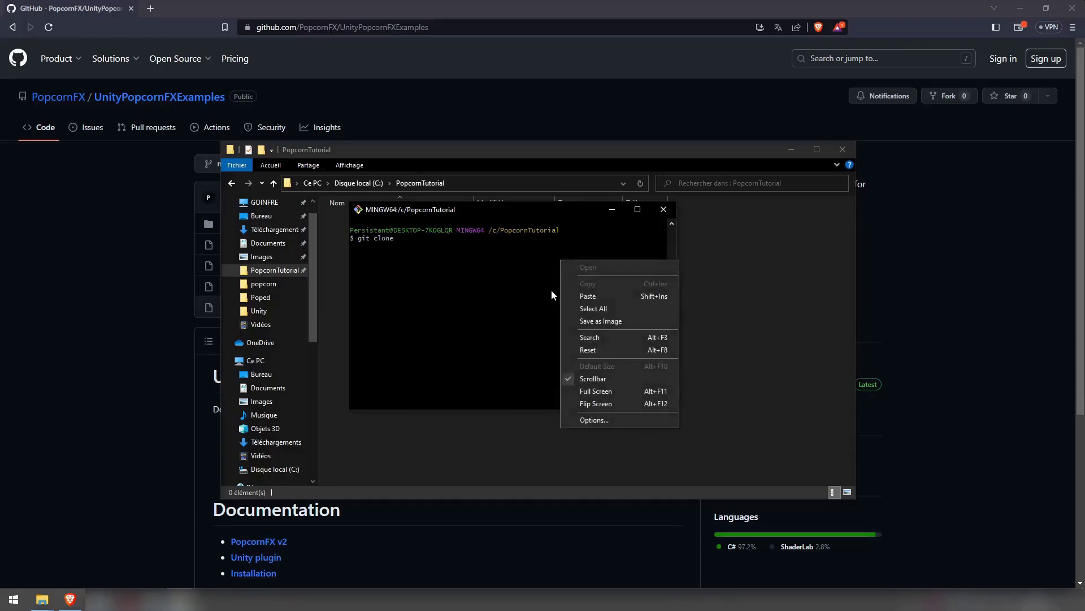
click(588, 296)
key(End)
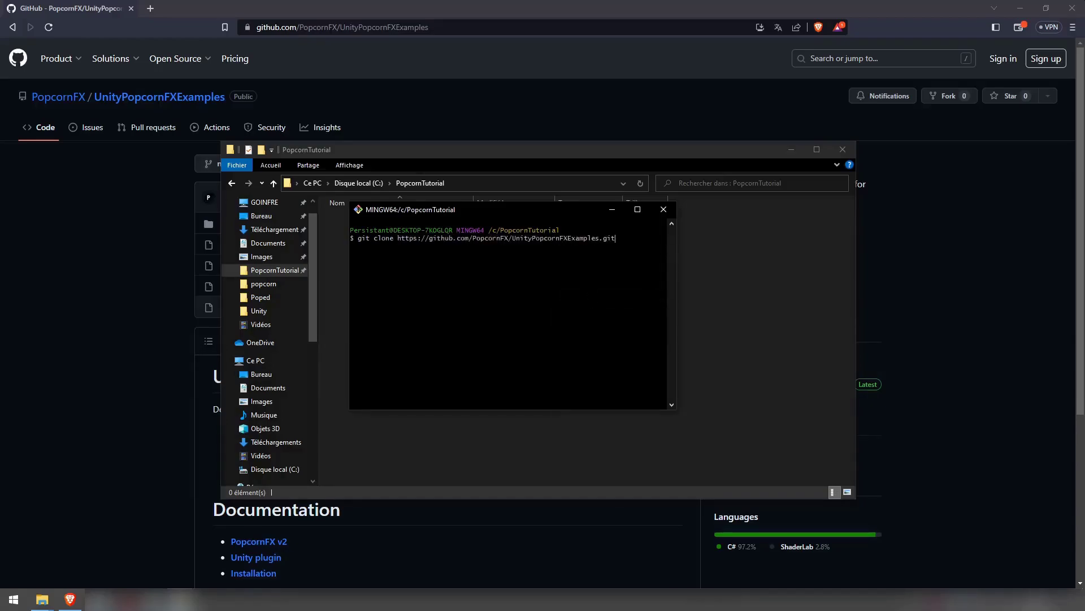
text(tutorial)
key(Return)
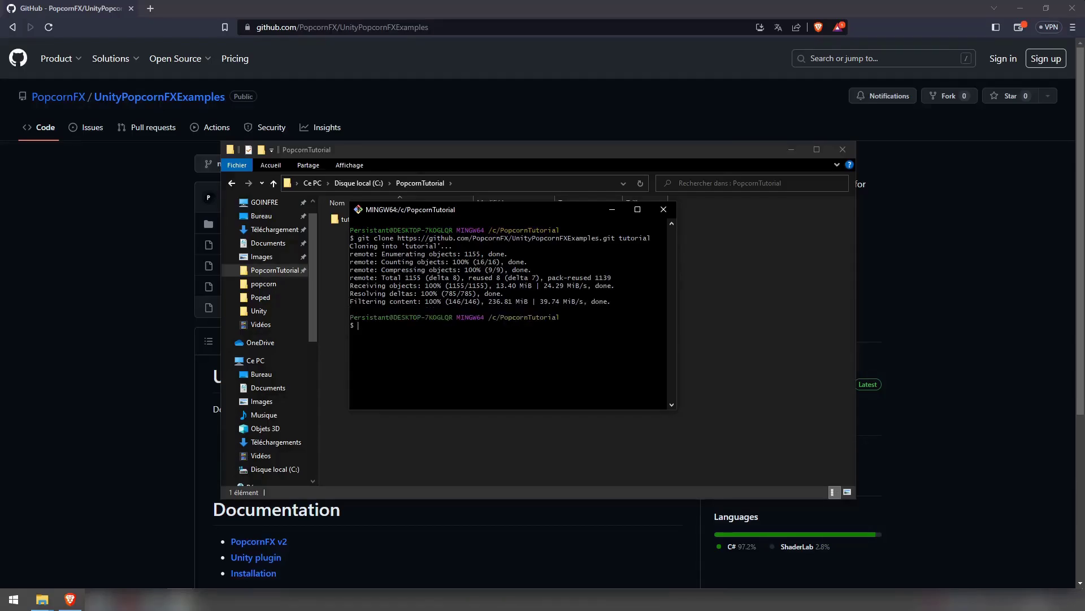
Change into tutorial/ and run git lfs pull
text(cd tutorial/)
key(Return)
text(git l)
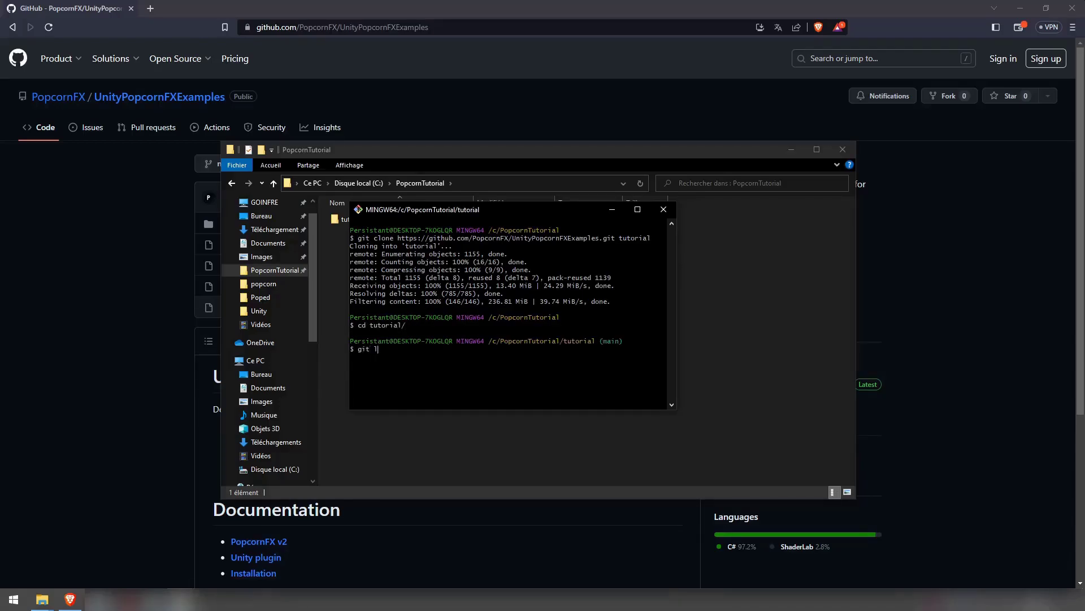
text(fs pull)
key(Return)
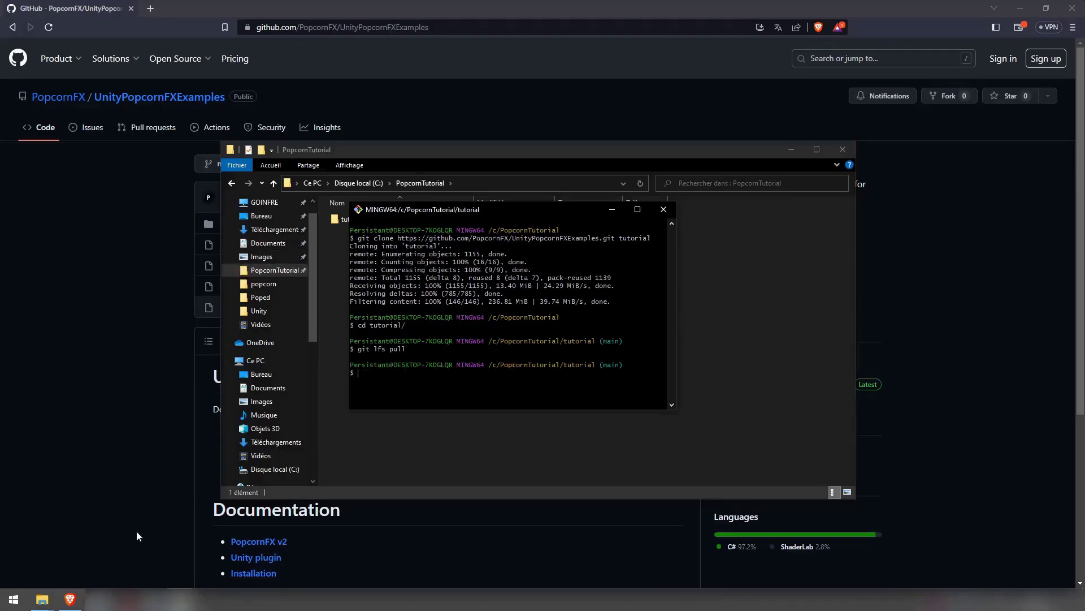
Open C:\PopcornTutorial\tutorial\UnityPopcornFXExamples as a project from Unity Hub
click(142, 599)
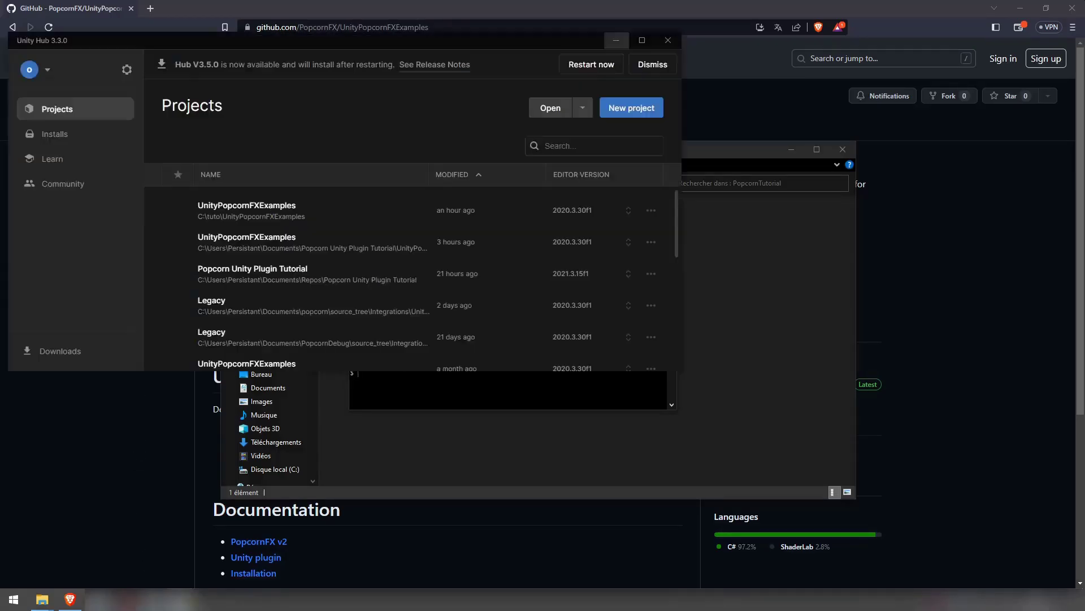
click(552, 111)
click(125, 250)
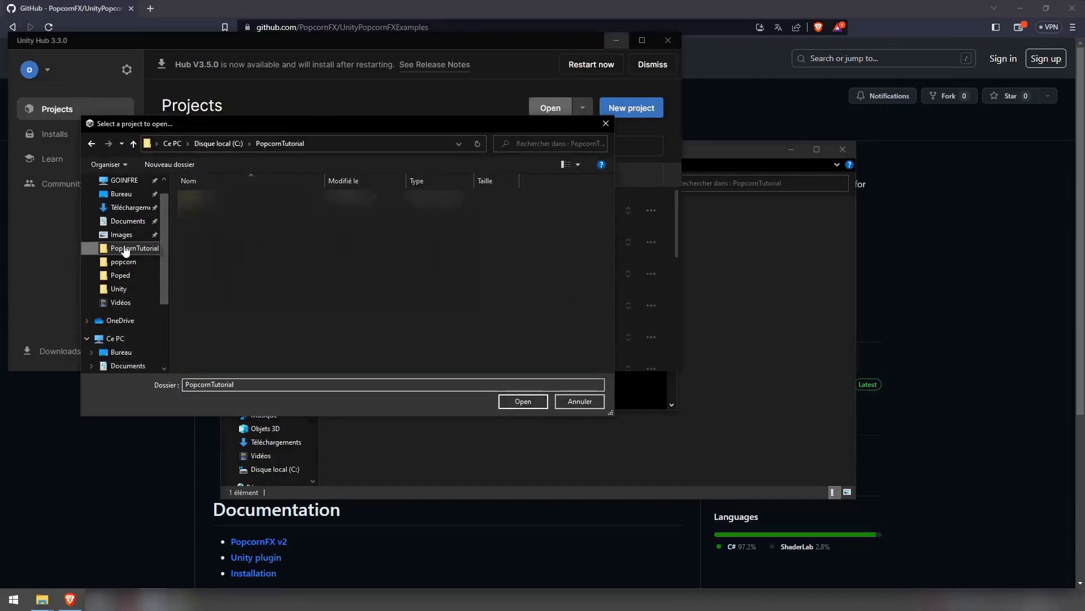
double_click(202, 197)
click(204, 210)
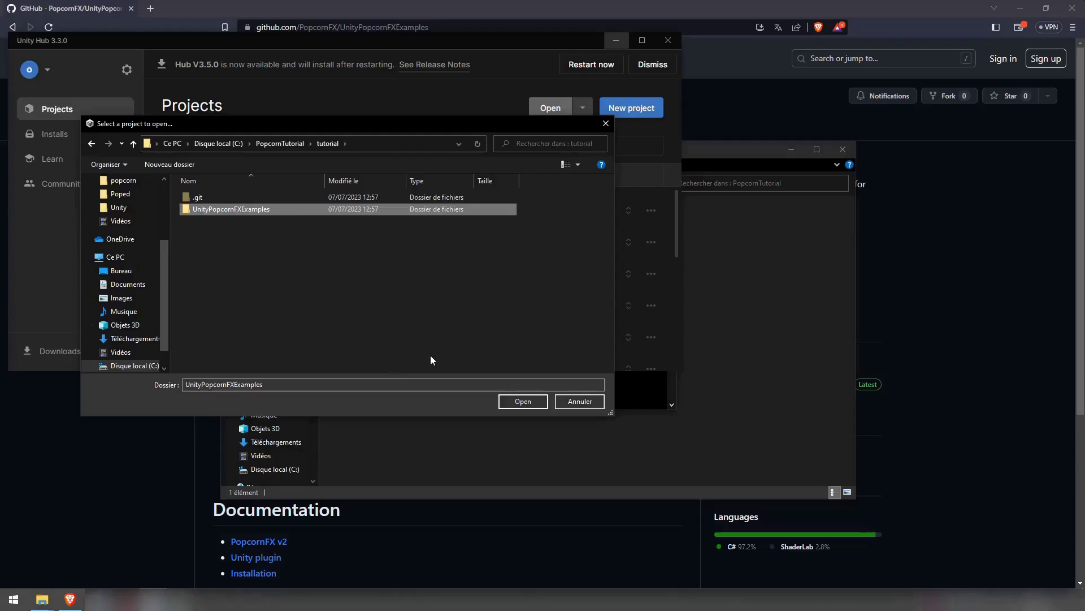
click(523, 401)
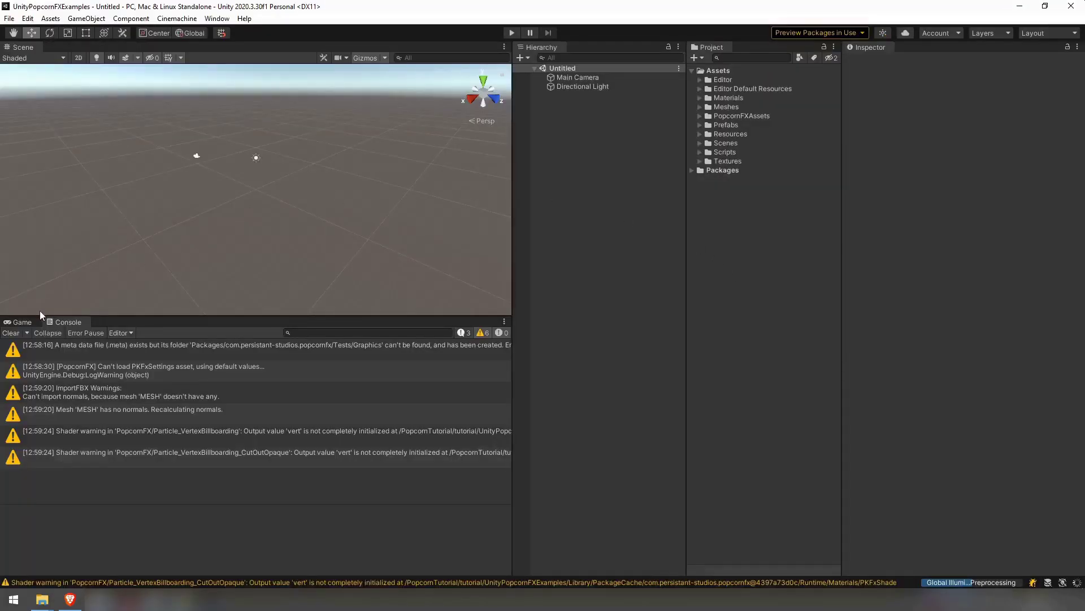
Switch to the Game view and inspect the PKFxSettings asset from the Resources folder
click(22, 321)
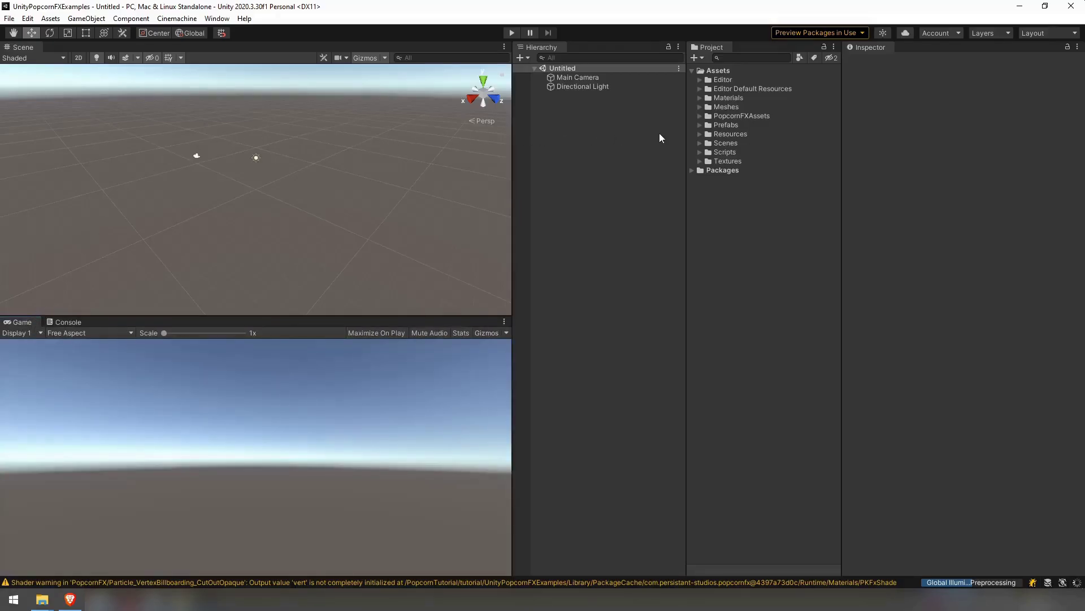
click(699, 143)
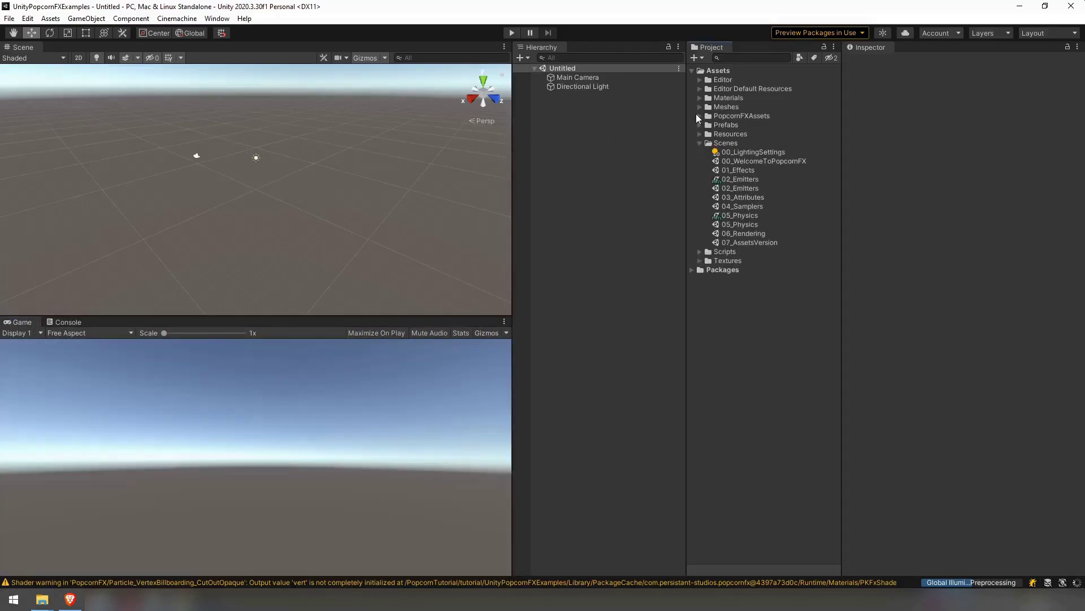
click(700, 135)
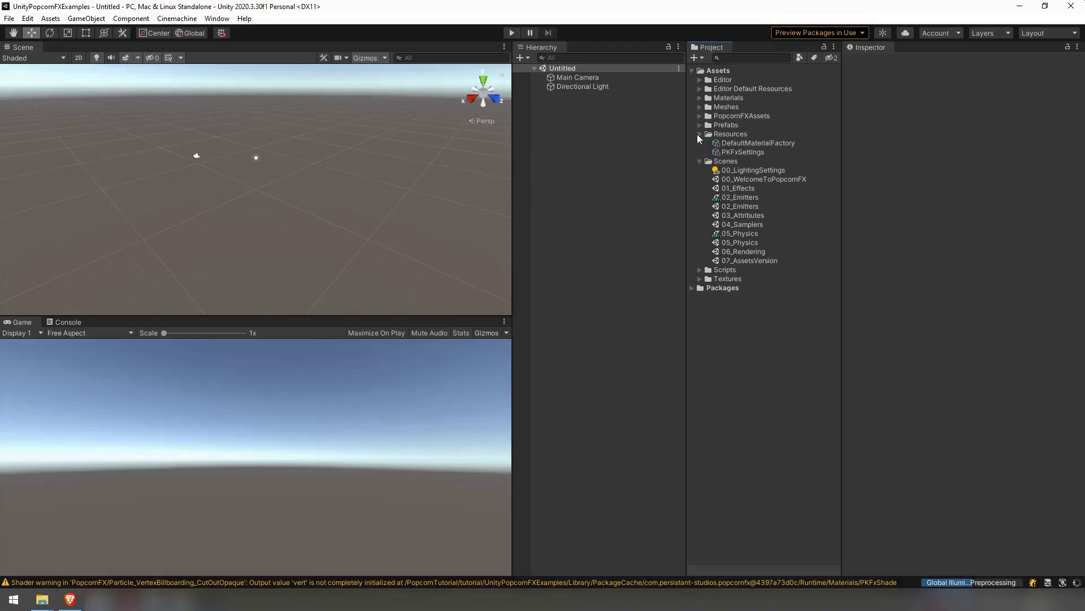
click(751, 153)
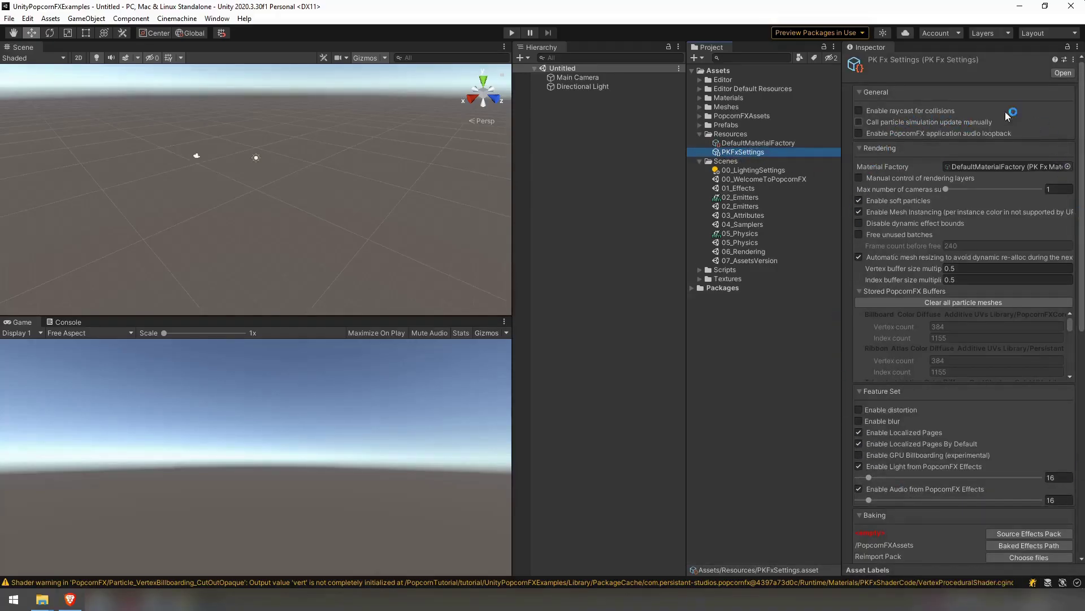
scroll(898, 192, down, 10)
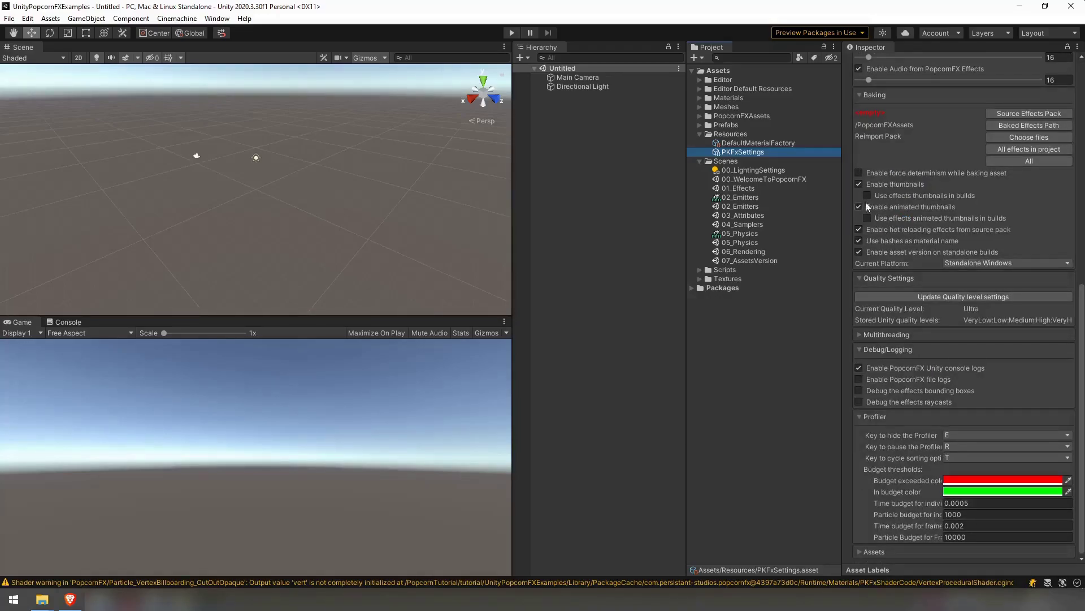
Open the 00_WelcomeToPopcornFX scene and start Play mode
double_click(735, 178)
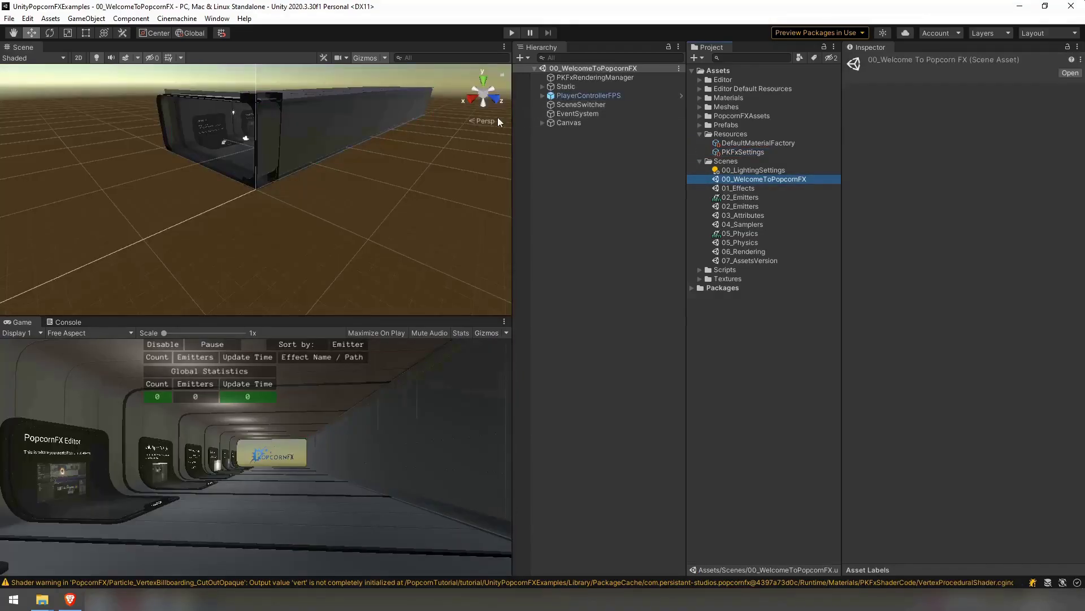
click(506, 39)
click(509, 33)
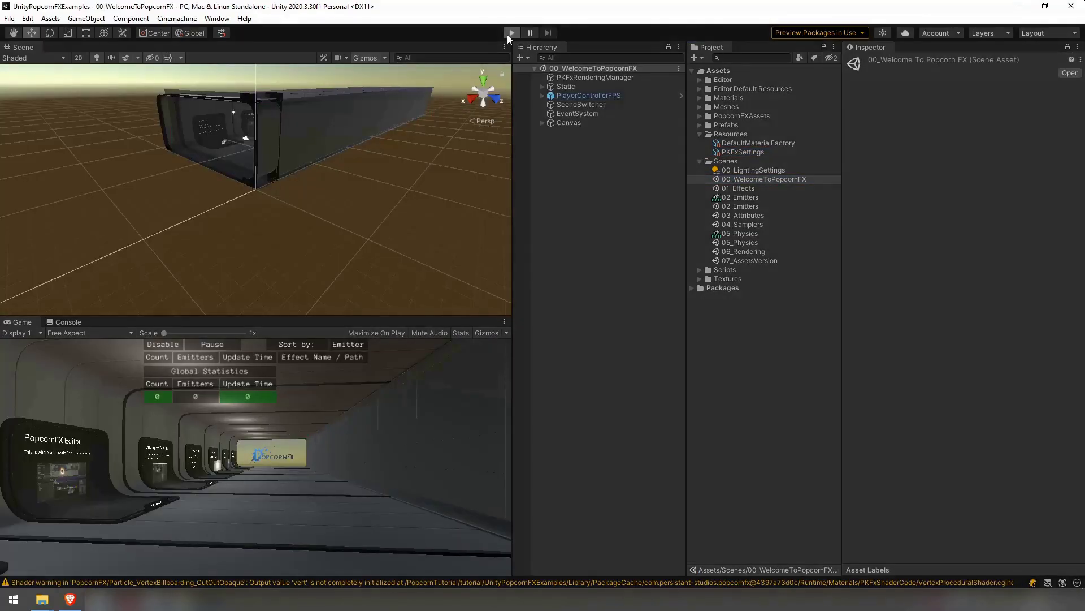